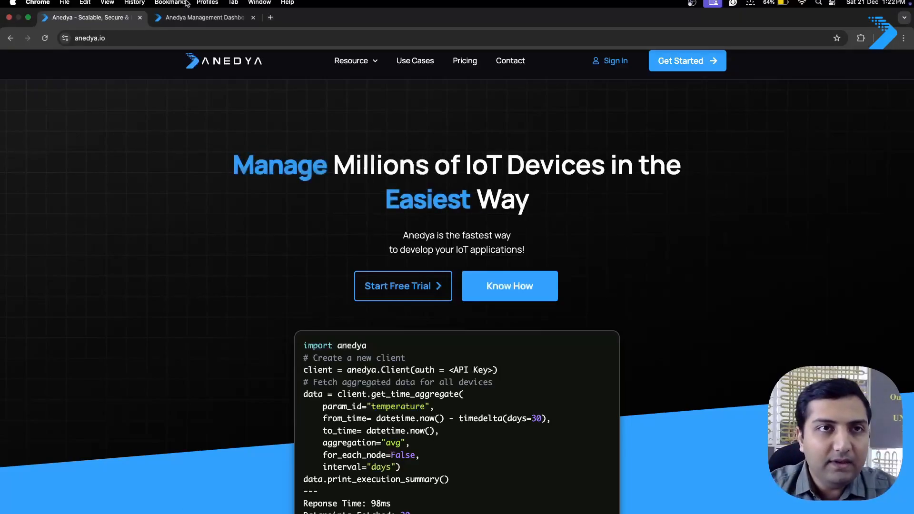
# Step: Switch to the Anedya management dashboard and view the OTA Demo project's list of nodes
pyautogui.click(201, 23)
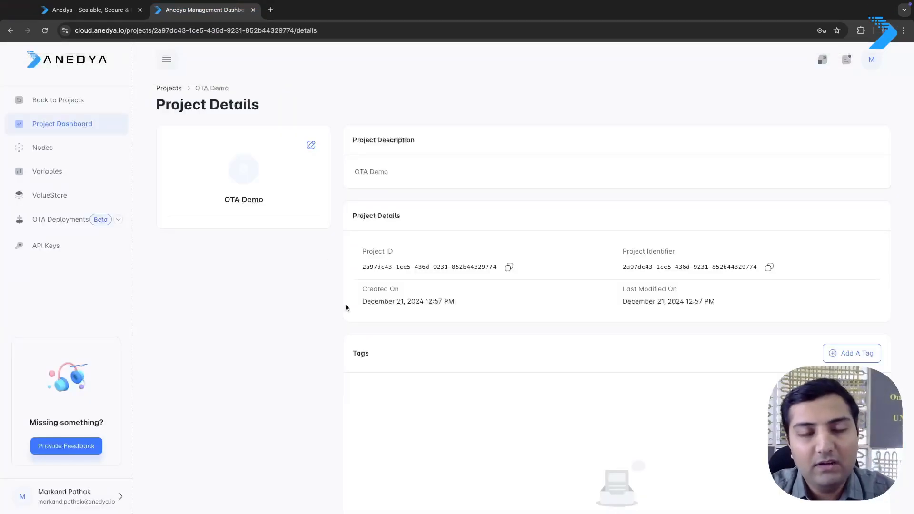
pyautogui.click(53, 154)
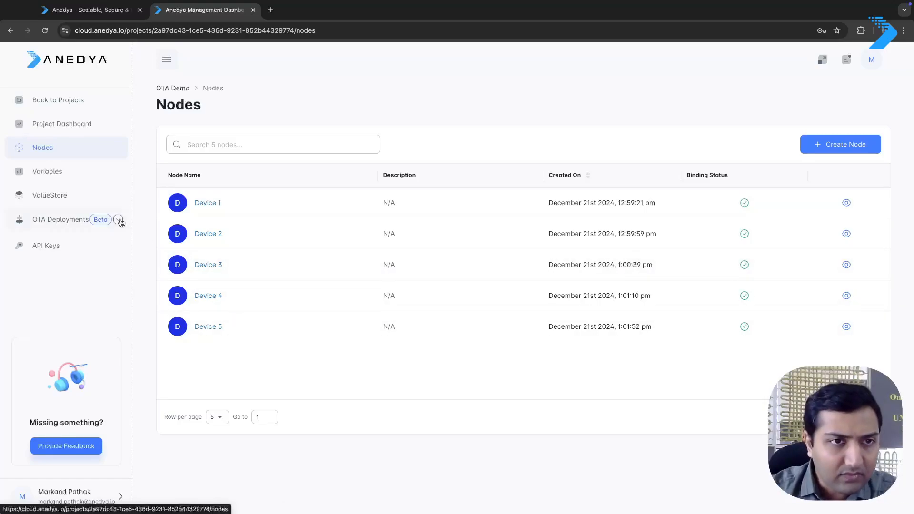
# Step: Open the project's OTA assets list and start creating a new asset
pyautogui.click(118, 219)
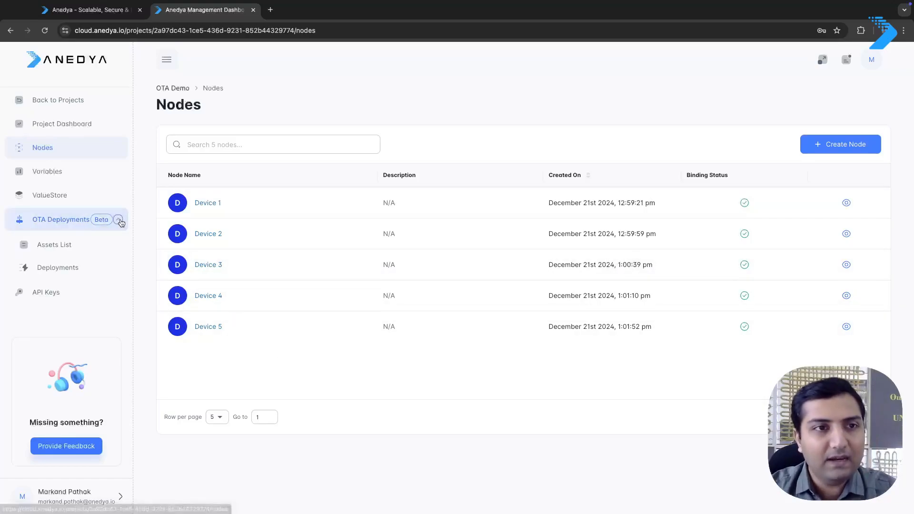
pyautogui.click(62, 246)
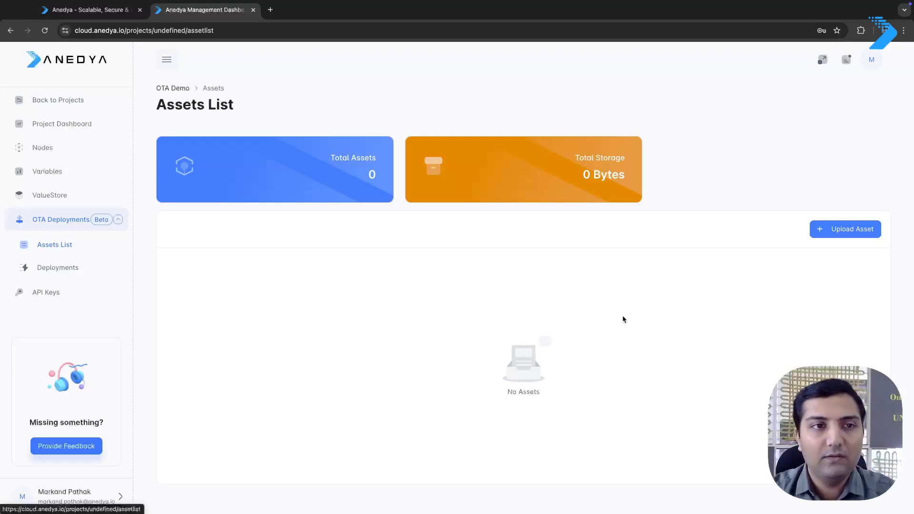
pyautogui.click(838, 231)
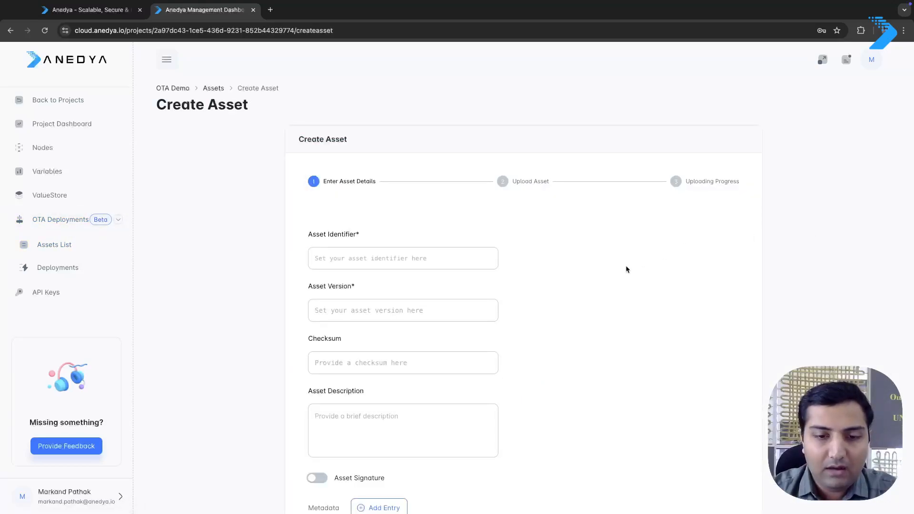
# Step: Set the asset identifier to firmware and the version to 2.0.0, leave the optional fields empty, and continue to the file upload
pyautogui.scroll(-1, 626, 267)
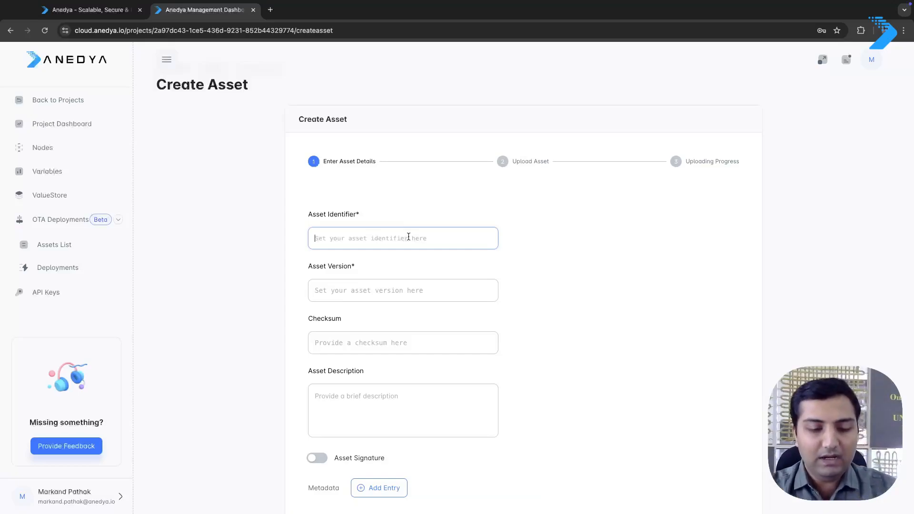
pyautogui.write('firm')
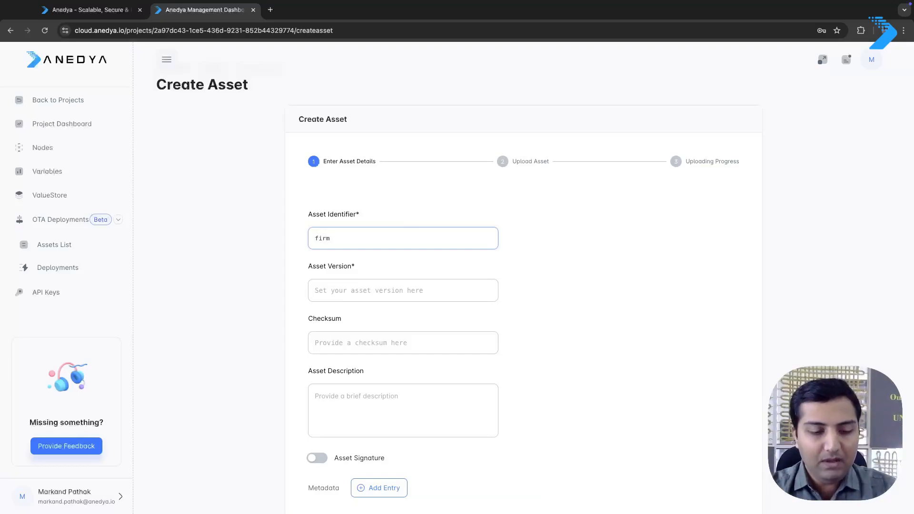
pyautogui.write('ware')
pyautogui.press('Tab')
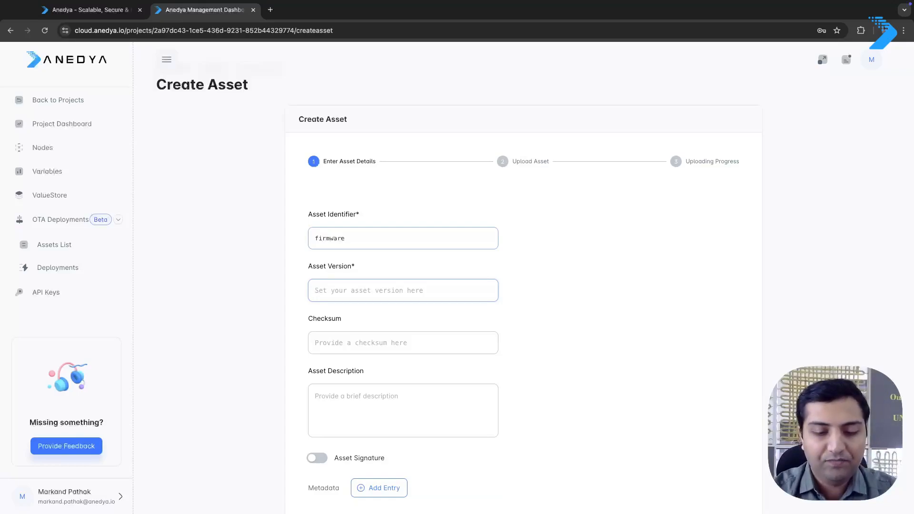
pyautogui.write('2.00')
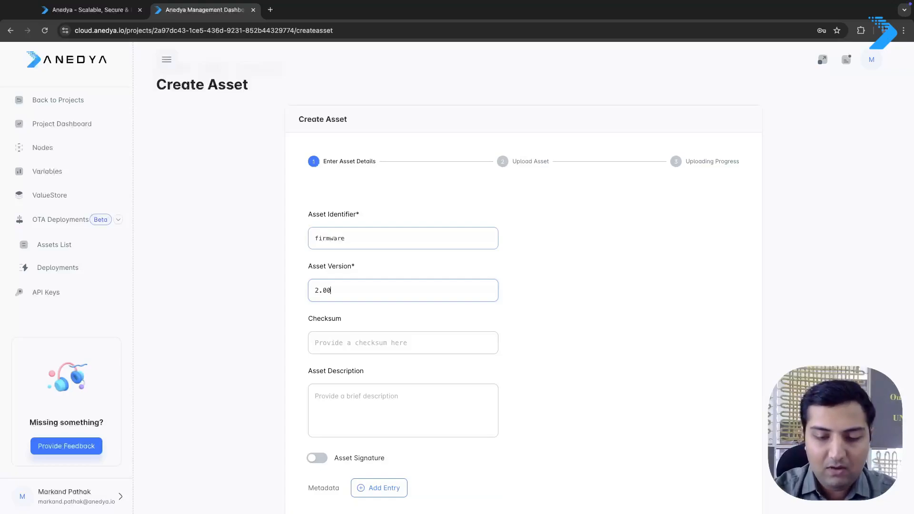
pyautogui.press('BackSpace')
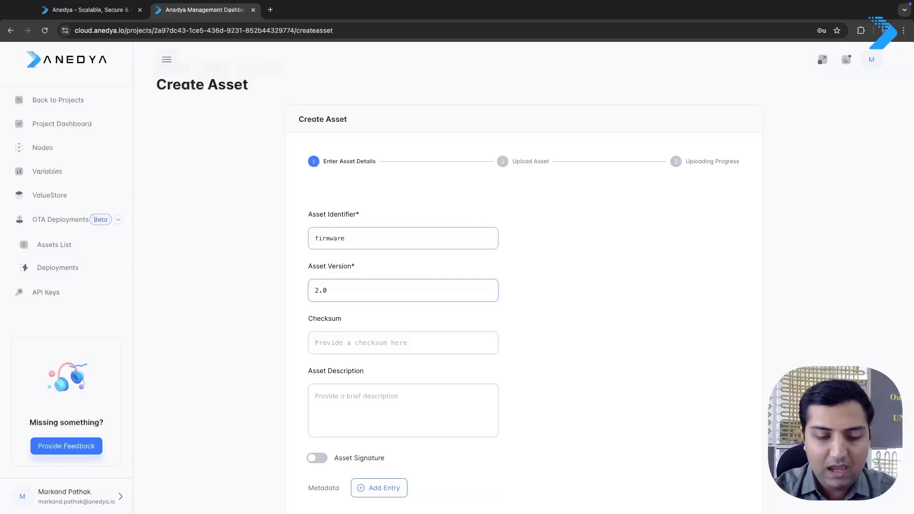
pyautogui.write('.0')
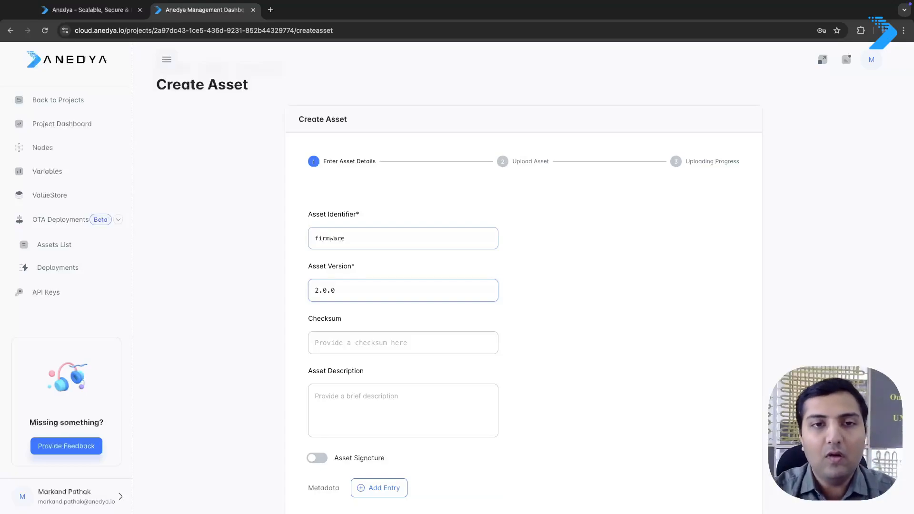
pyautogui.click(401, 338)
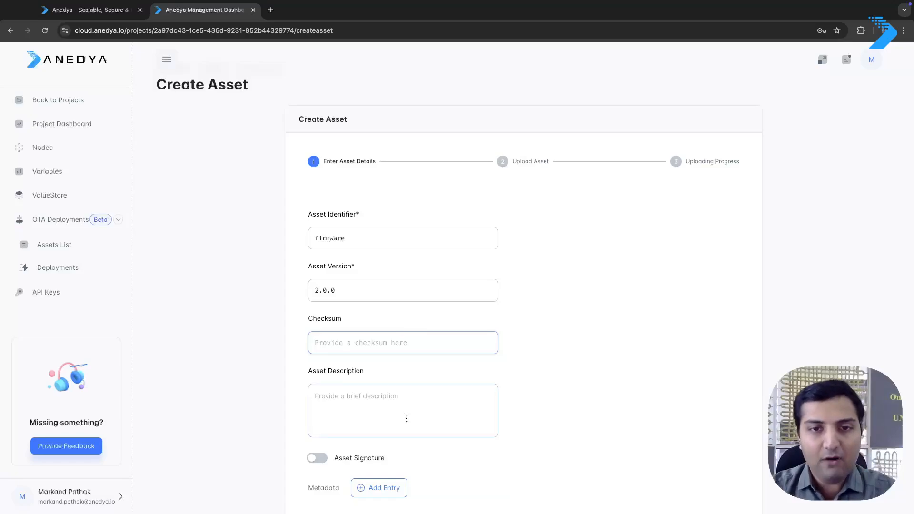
pyautogui.scroll(-1, 406, 422)
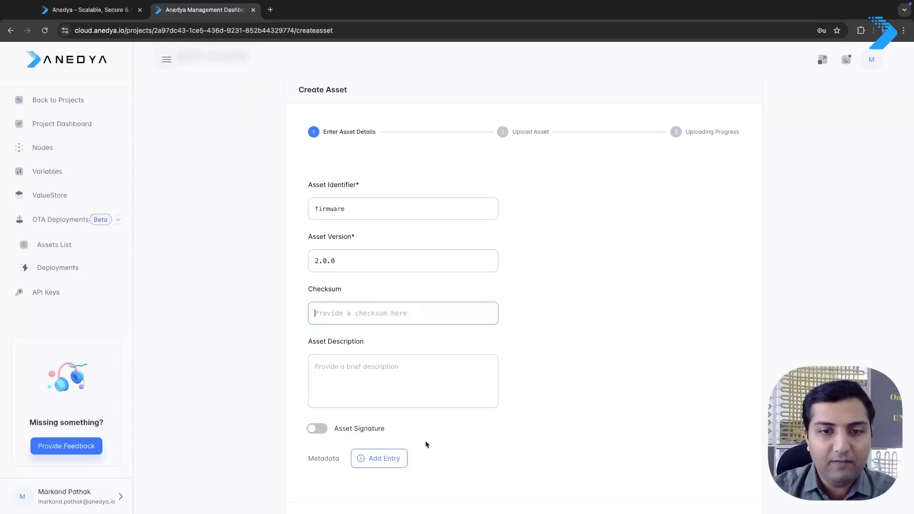
pyautogui.scroll(-1, 425, 441)
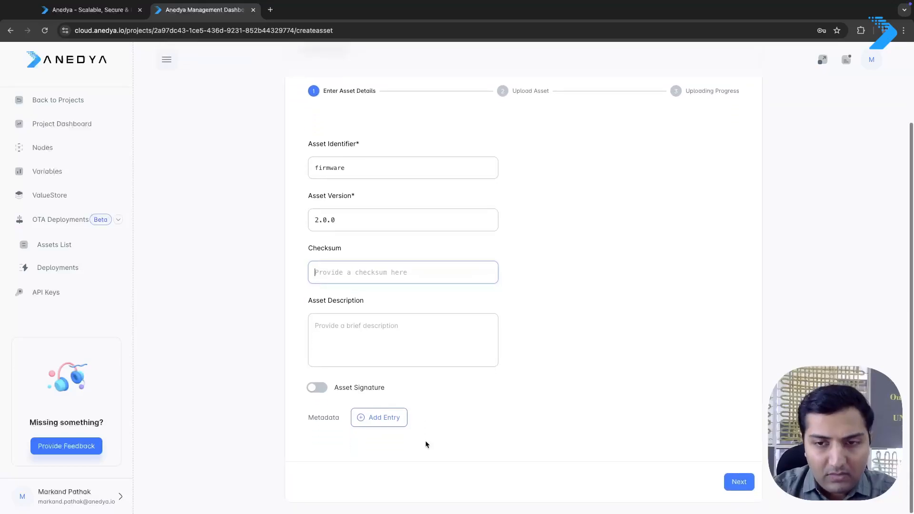
pyautogui.click(739, 482)
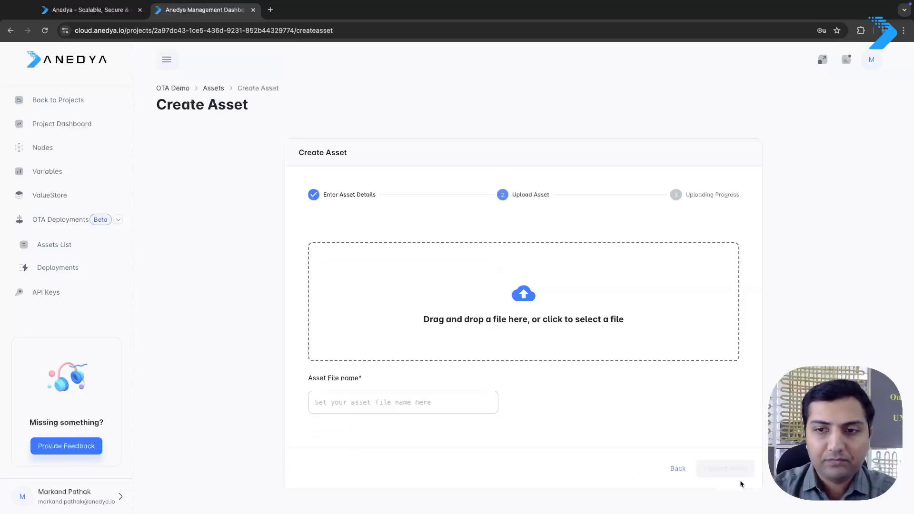
# Step: Upload Firmware_v2.bin from the Documents folder as the asset file and return to the assets list
pyautogui.click(524, 297)
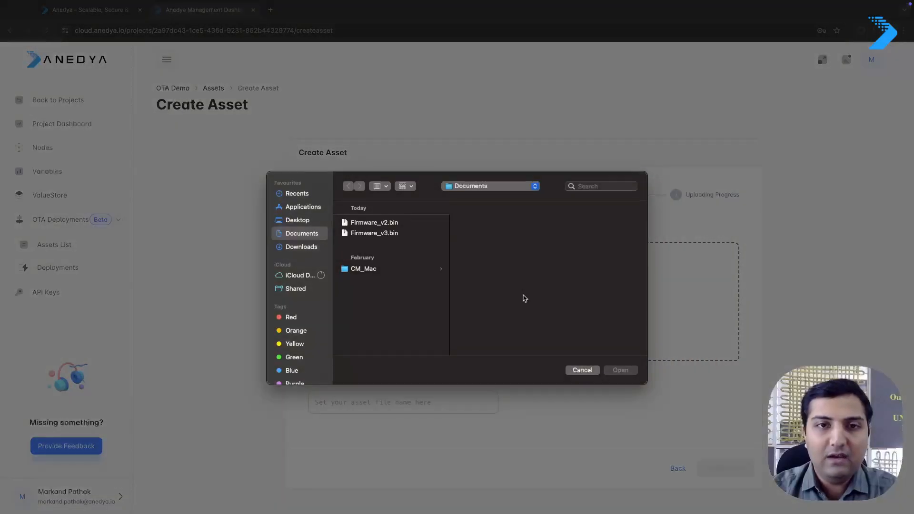
pyautogui.click(385, 223)
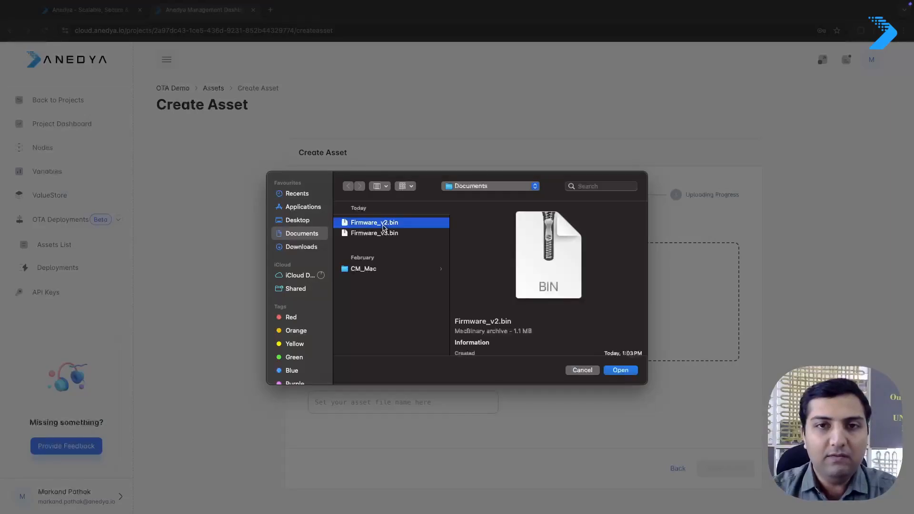
pyautogui.click(621, 371)
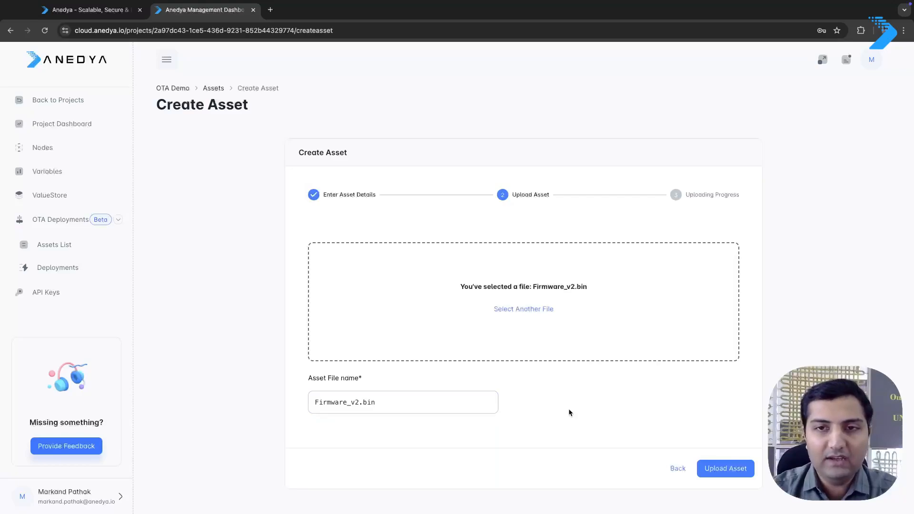
pyautogui.click(730, 469)
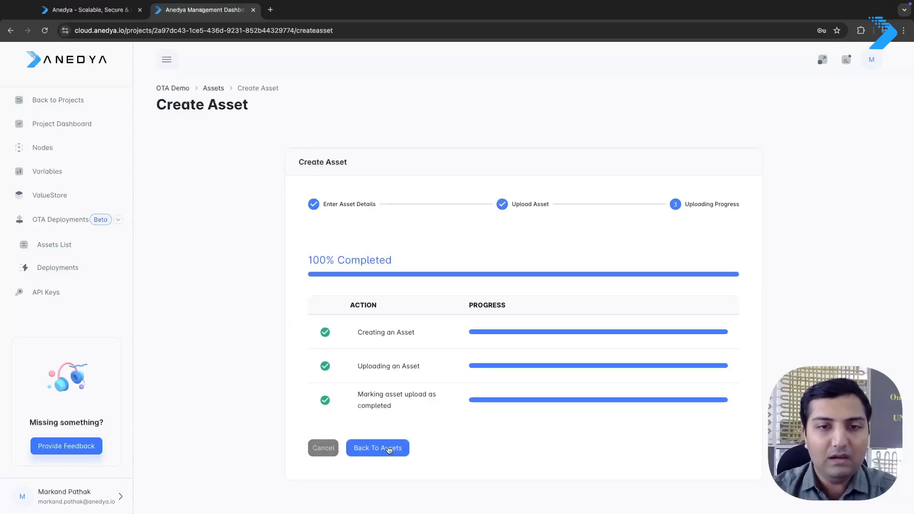
pyautogui.click(388, 450)
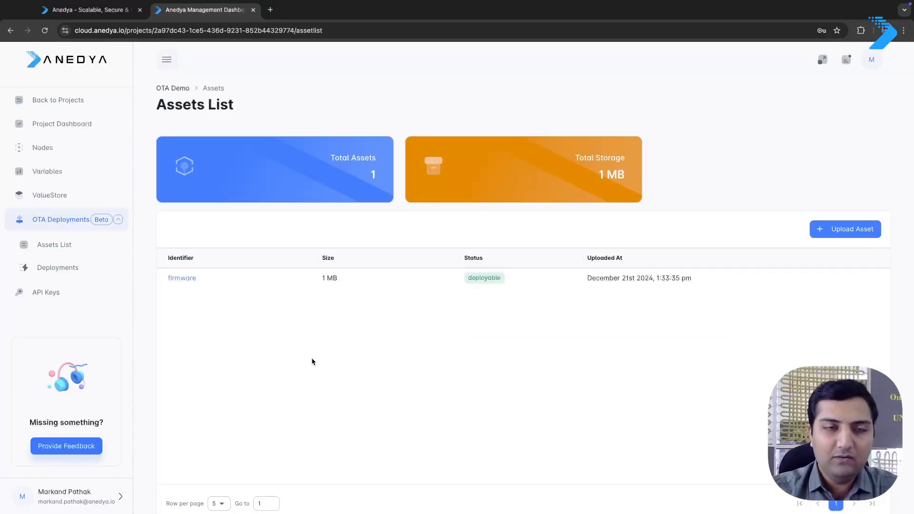
# Step: Start a new version of the firmware asset, set its version to 3.0.0, and continue to the file upload
pyautogui.click(182, 279)
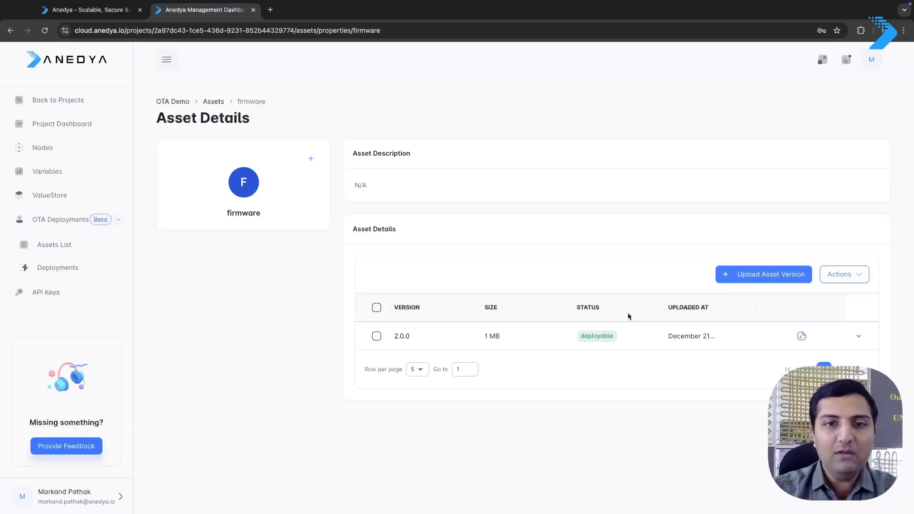
pyautogui.click(769, 278)
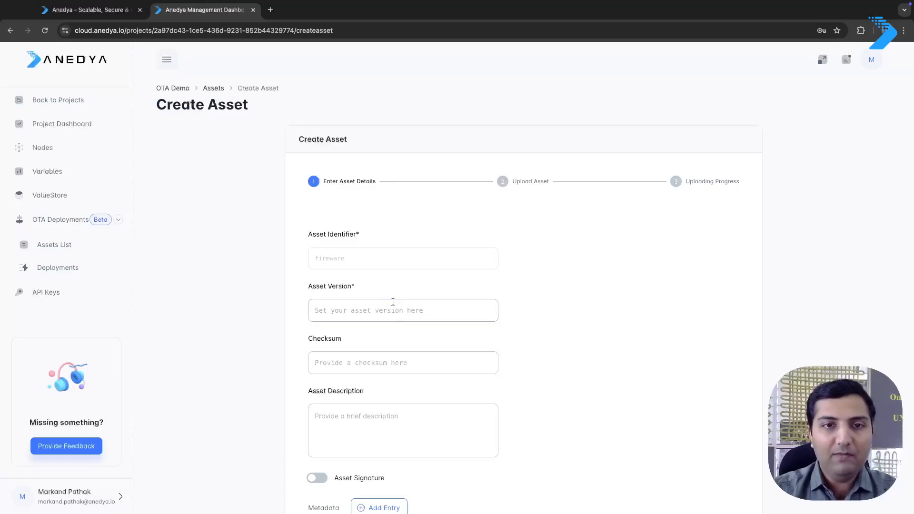
pyautogui.scroll(-1, 414, 304)
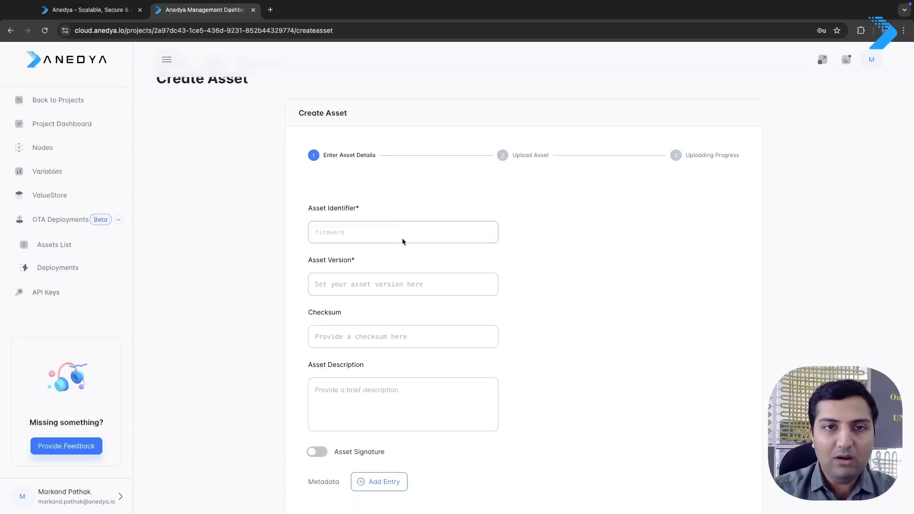
pyautogui.click(364, 281)
pyautogui.write('3.0')
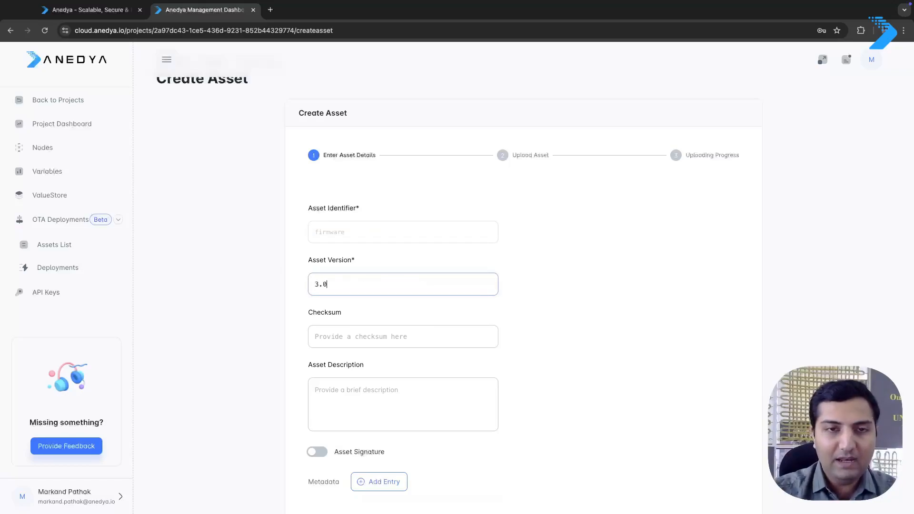
pyautogui.write('.0')
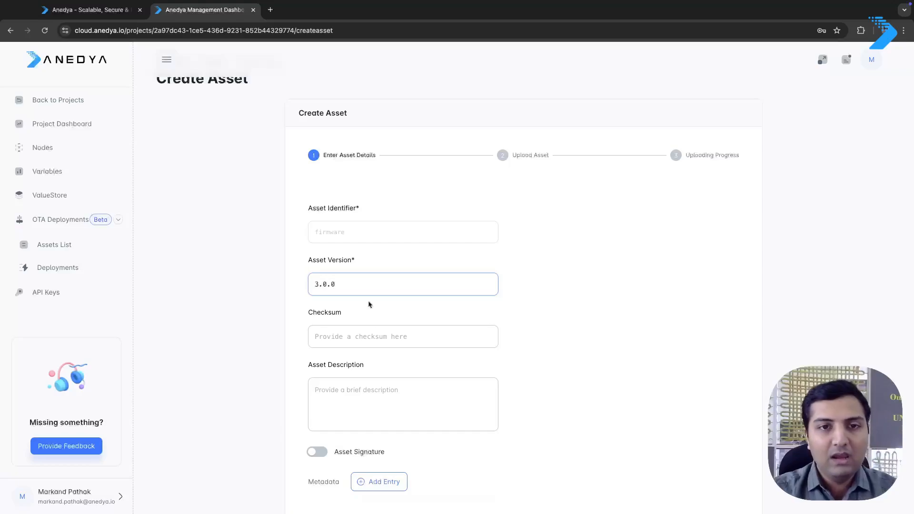
pyautogui.scroll(-1, 386, 351)
pyautogui.scroll(-1, 547, 419)
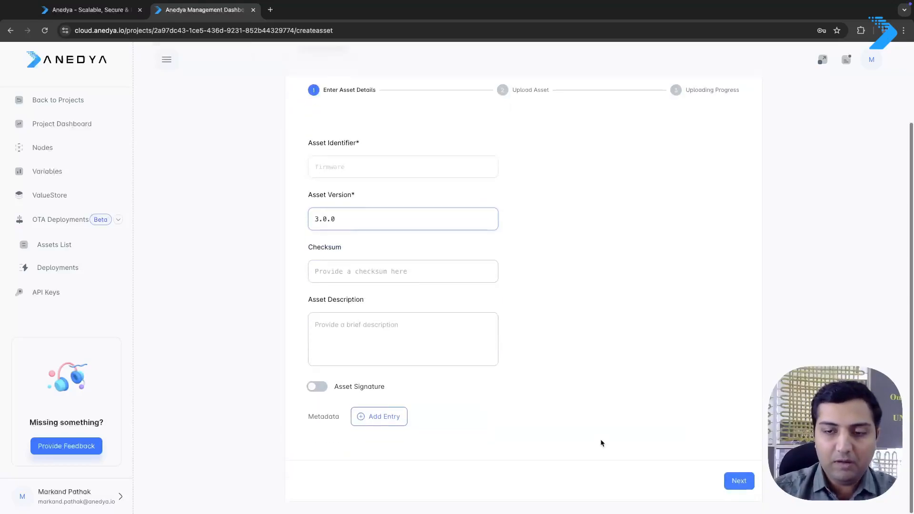
pyautogui.click(739, 482)
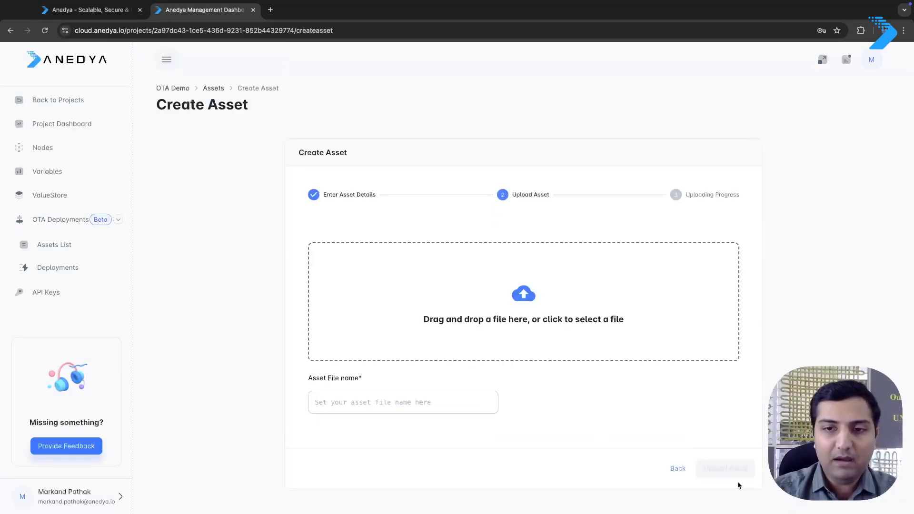
# Step: Upload Firmware_v3.bin from the Documents folder as the asset file and open the firmware asset's details
pyautogui.click(523, 296)
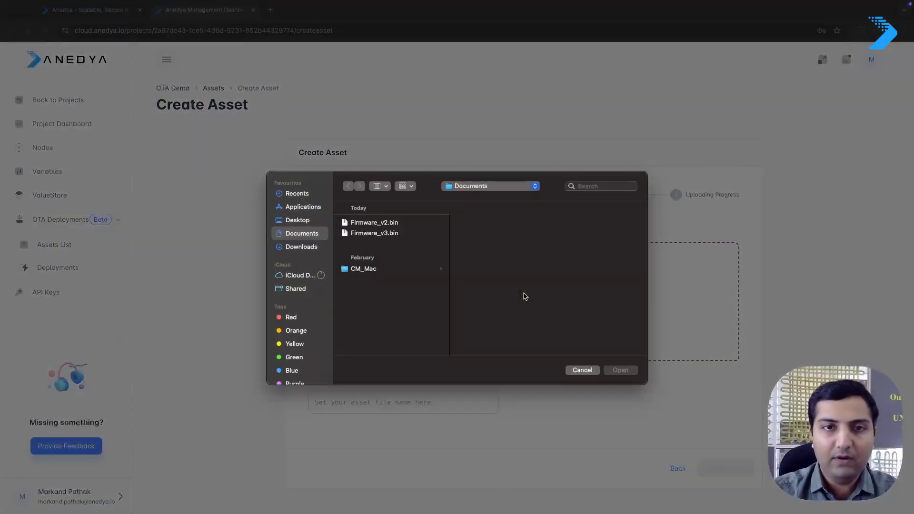
pyautogui.click(382, 233)
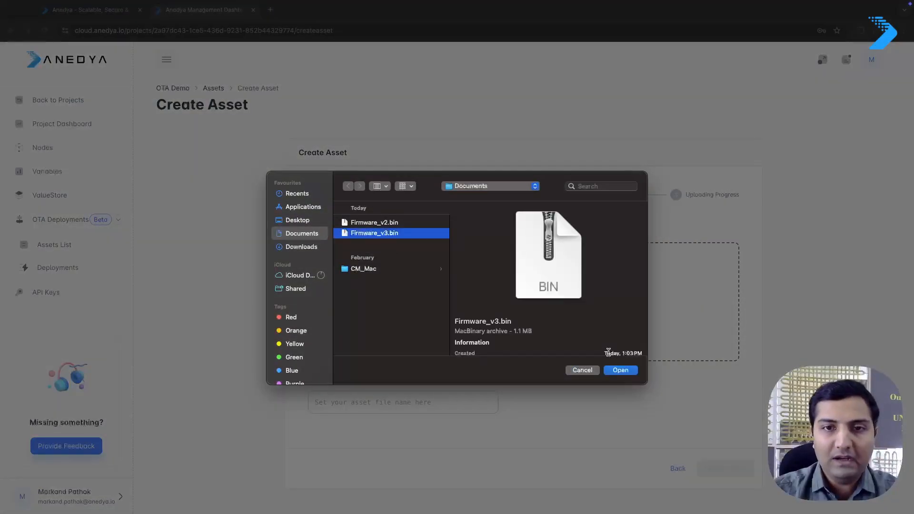
pyautogui.click(620, 372)
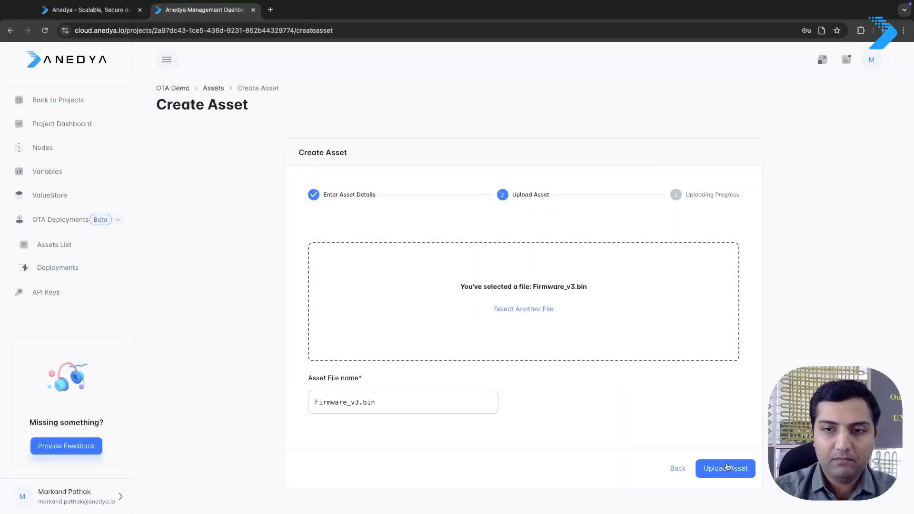
pyautogui.click(727, 467)
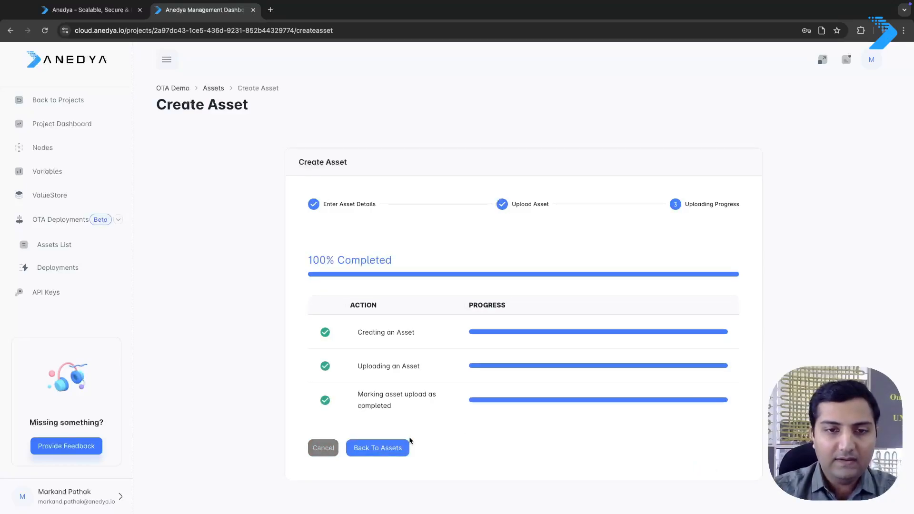
pyautogui.click(381, 448)
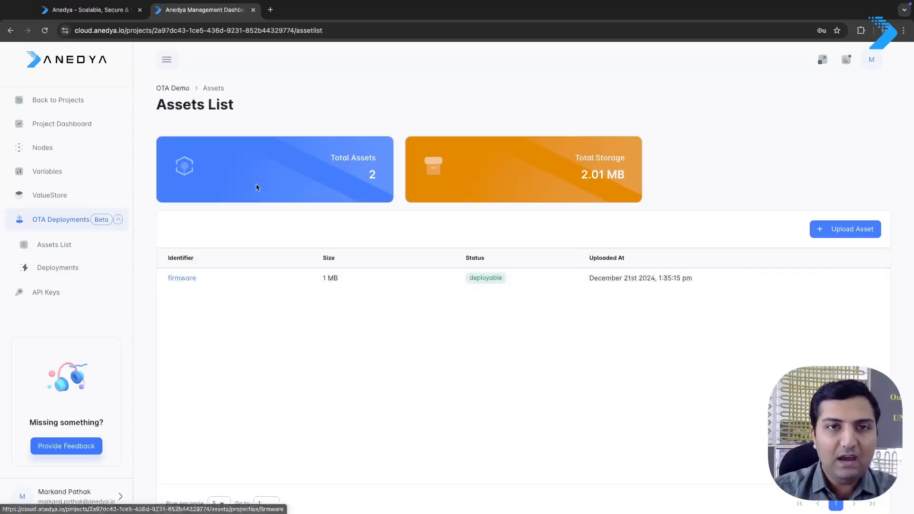
pyautogui.click(186, 278)
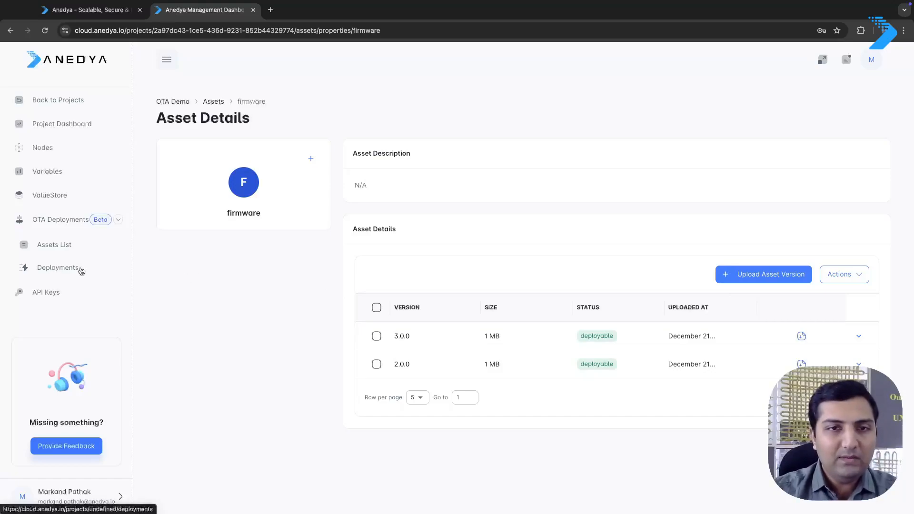
# Step: Start a new deployment in the OTA Demo project, name it Firmware update, and set its schedule to start immediately
pyautogui.click(66, 272)
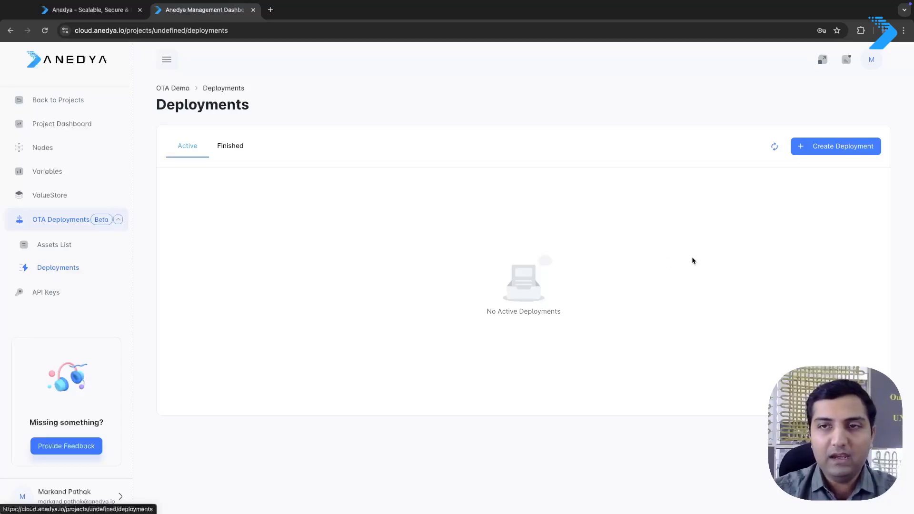
pyautogui.click(854, 150)
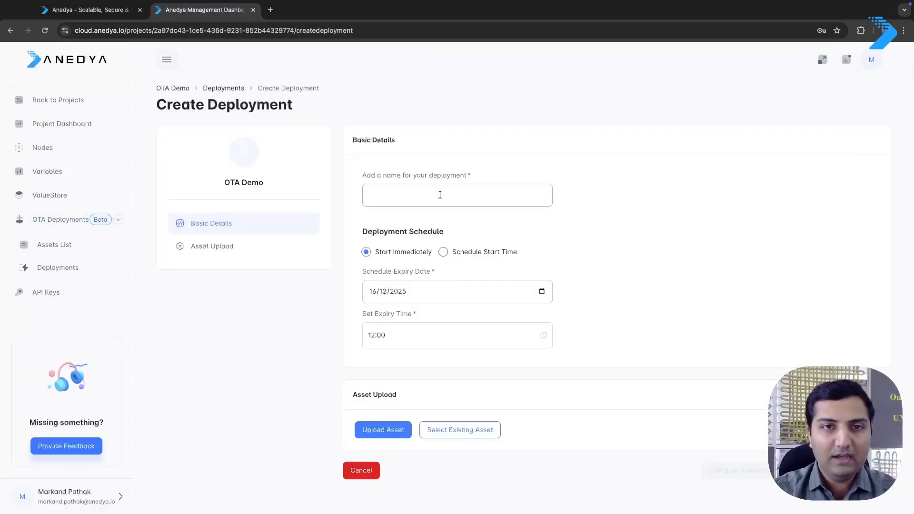
pyautogui.click(440, 195)
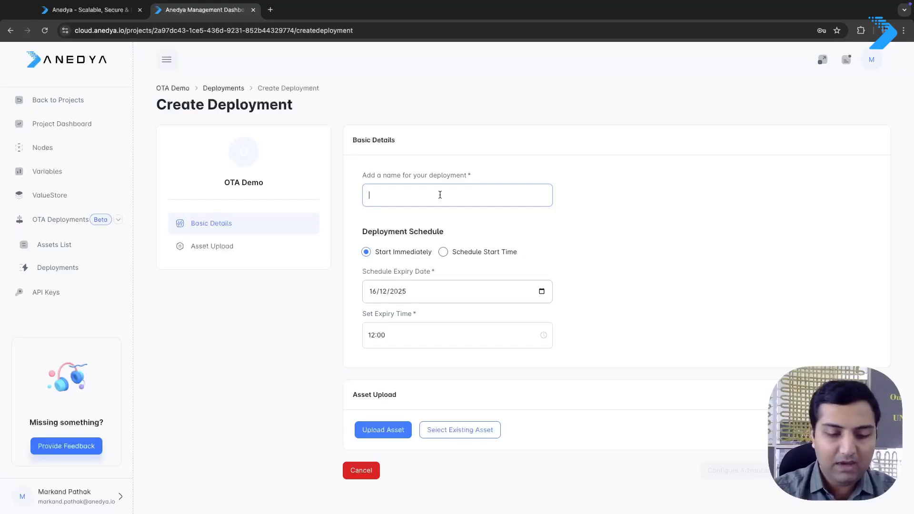
pyautogui.write('Firmware ')
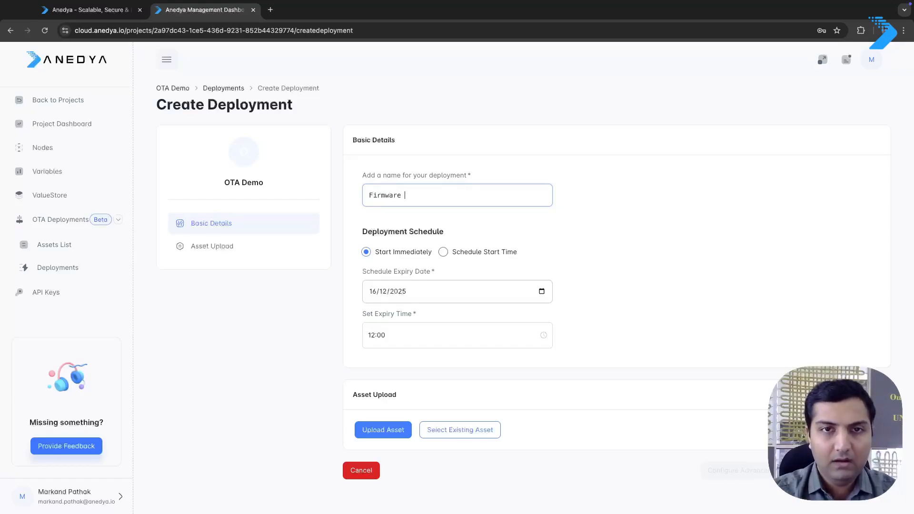
pyautogui.write('update')
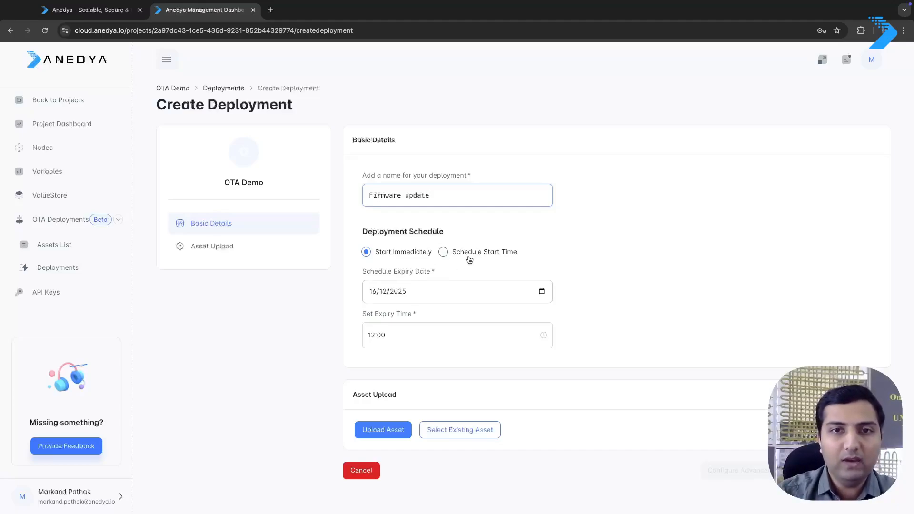
pyautogui.click(443, 253)
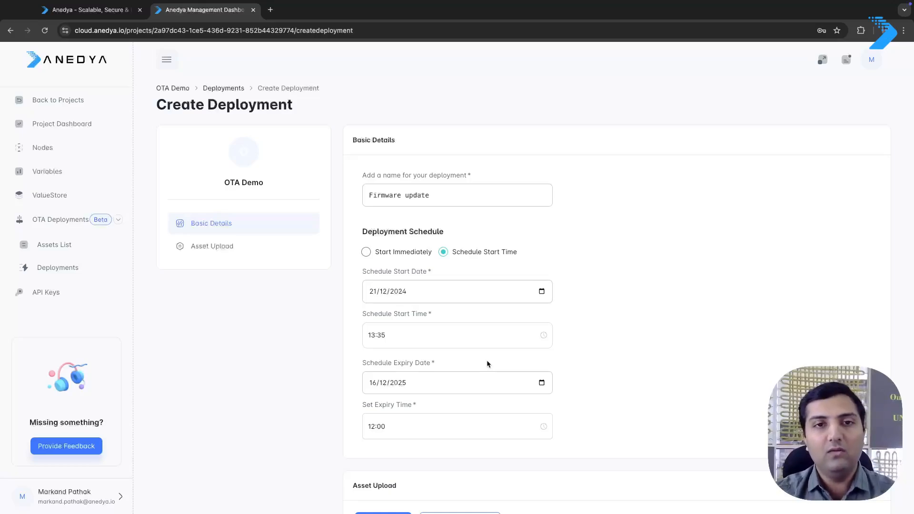
pyautogui.click(365, 253)
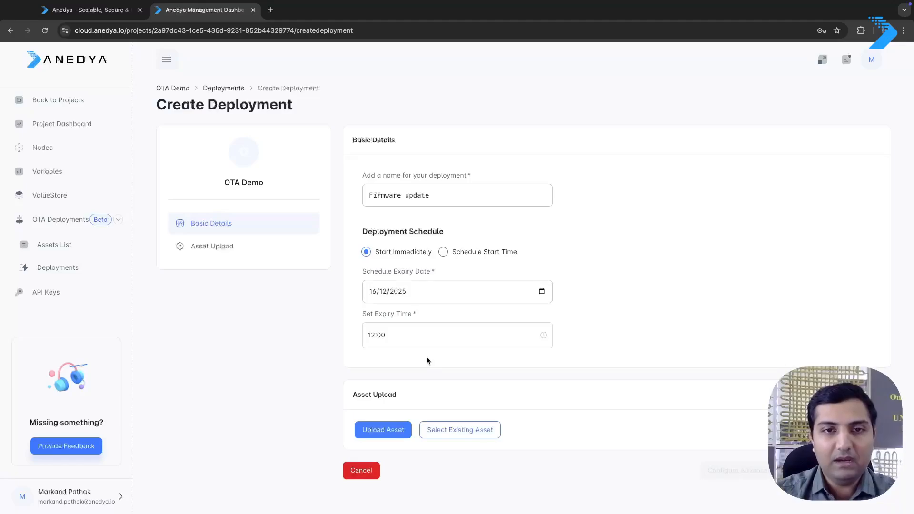
# Step: Choose version 3.0.0 of the existing firmware asset as the asset for the deployment
pyautogui.click(464, 431)
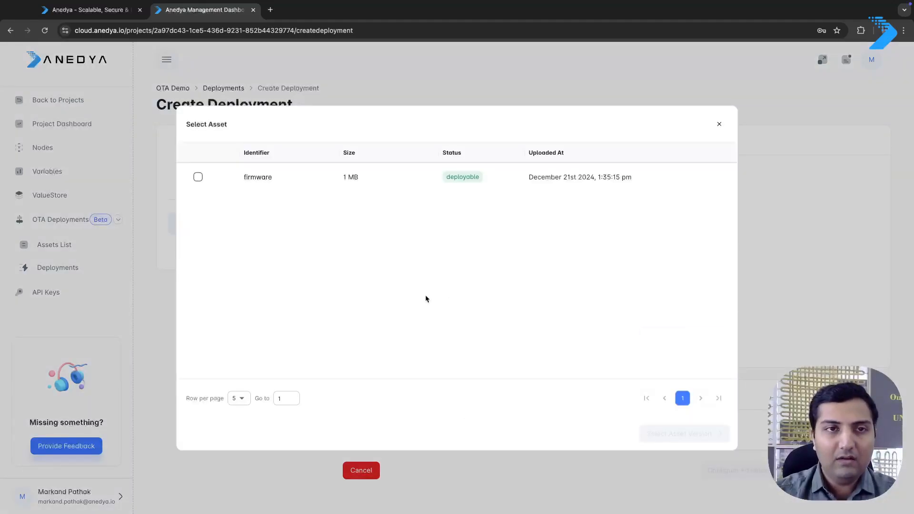
pyautogui.click(197, 178)
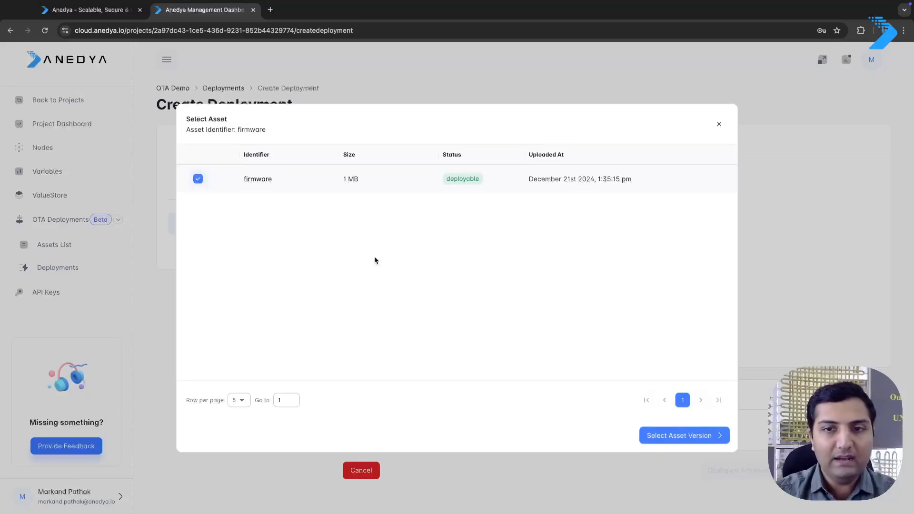
pyautogui.click(682, 436)
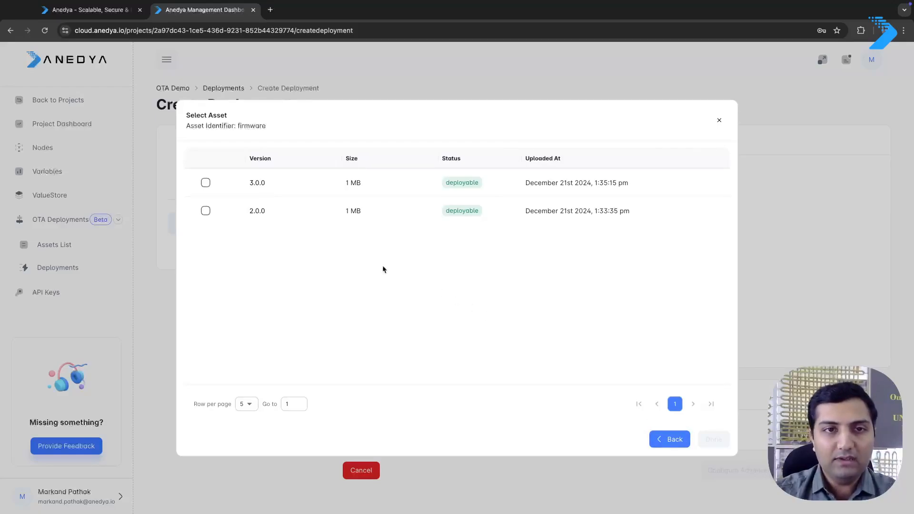
pyautogui.click(206, 211)
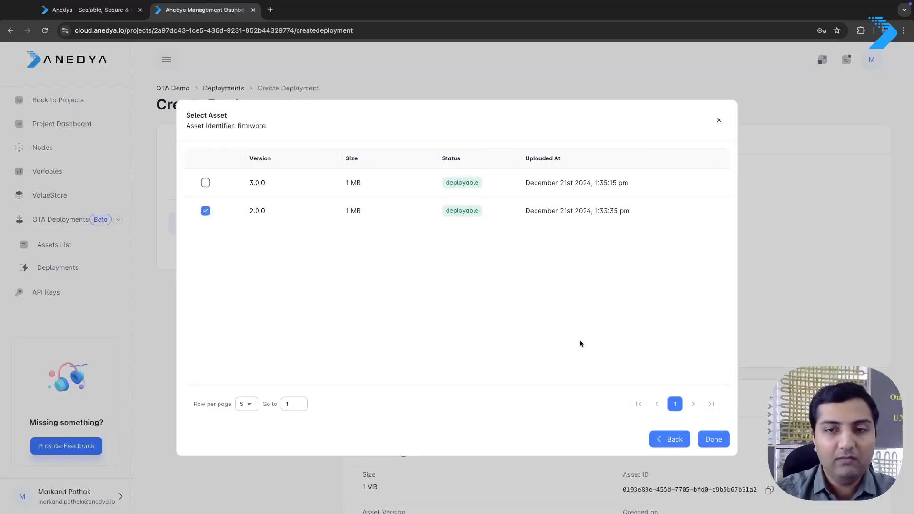
pyautogui.click(206, 184)
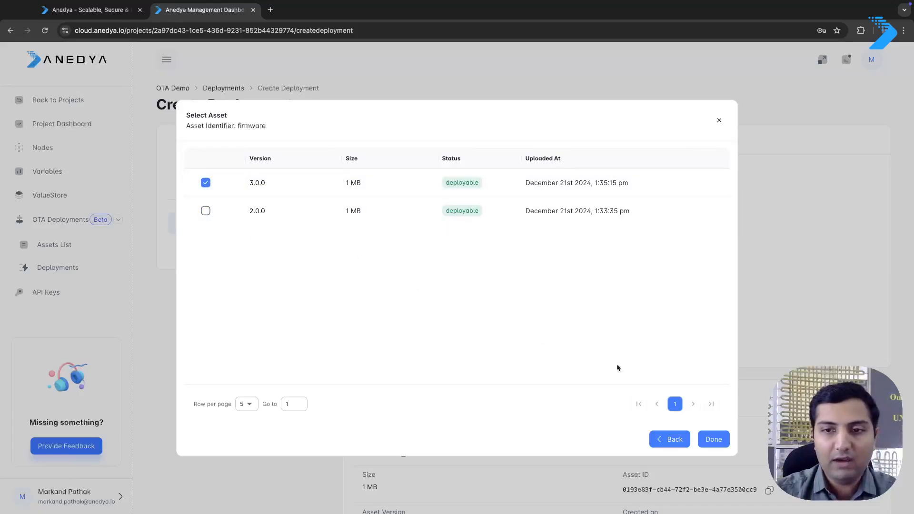
pyautogui.click(715, 440)
# Step: Open the deployment's advanced options and add a target filter with key model and value mk1
pyautogui.scroll(-2, 639, 402)
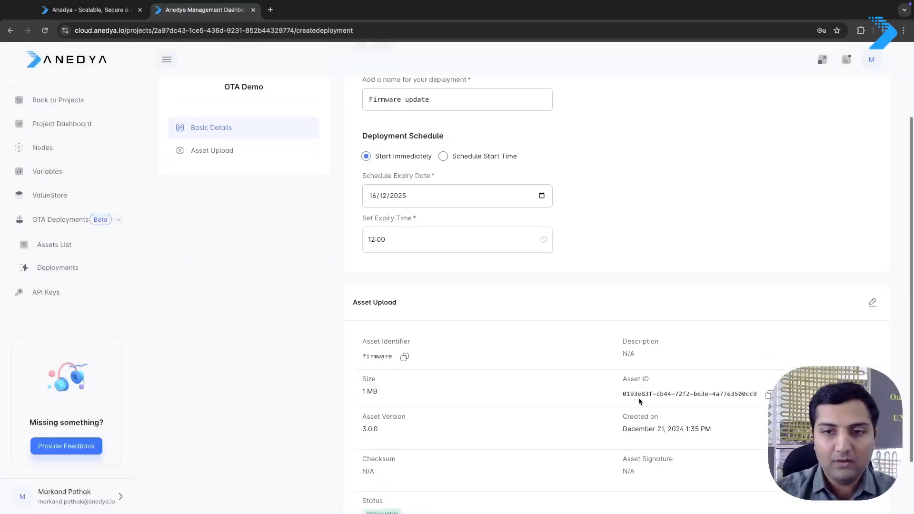
pyautogui.scroll(-2, 639, 401)
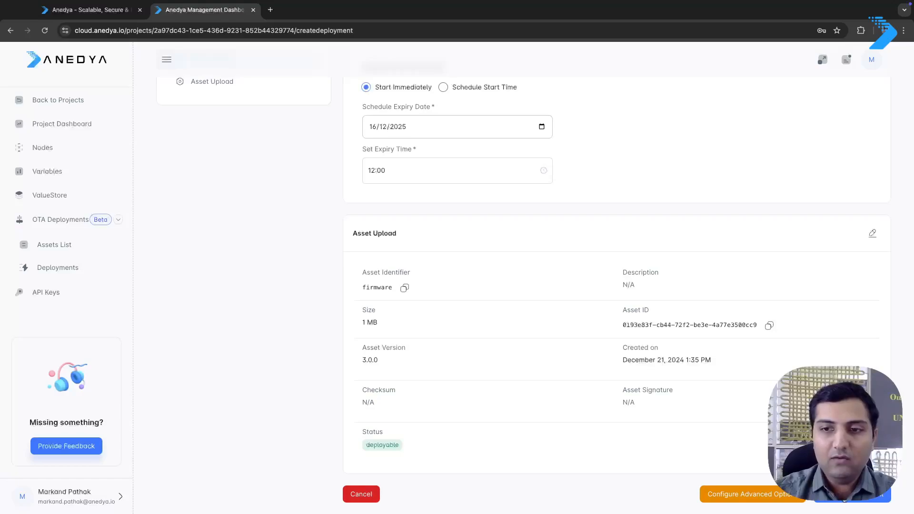
pyautogui.click(741, 497)
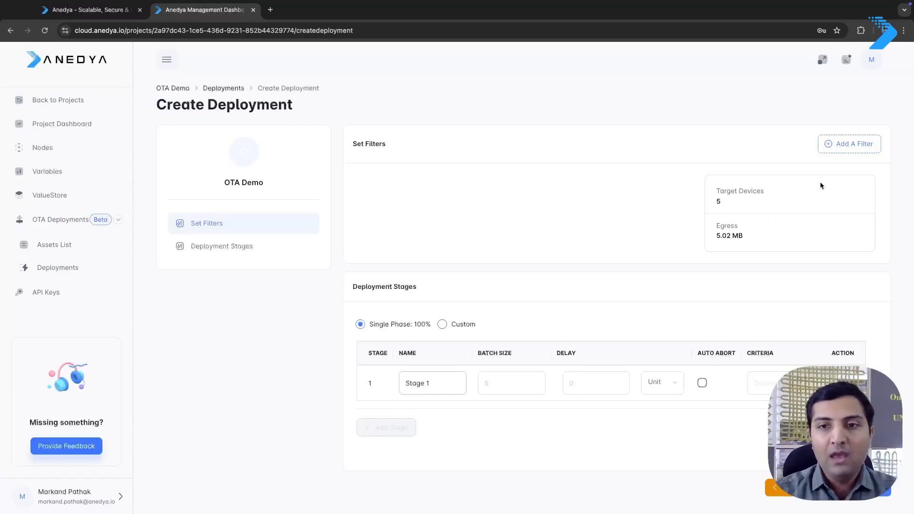
pyautogui.click(849, 148)
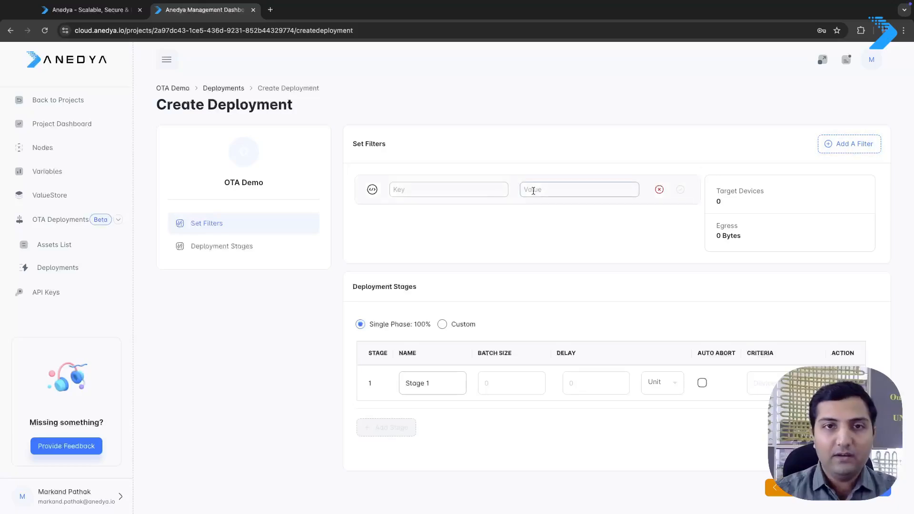
pyautogui.click(456, 189)
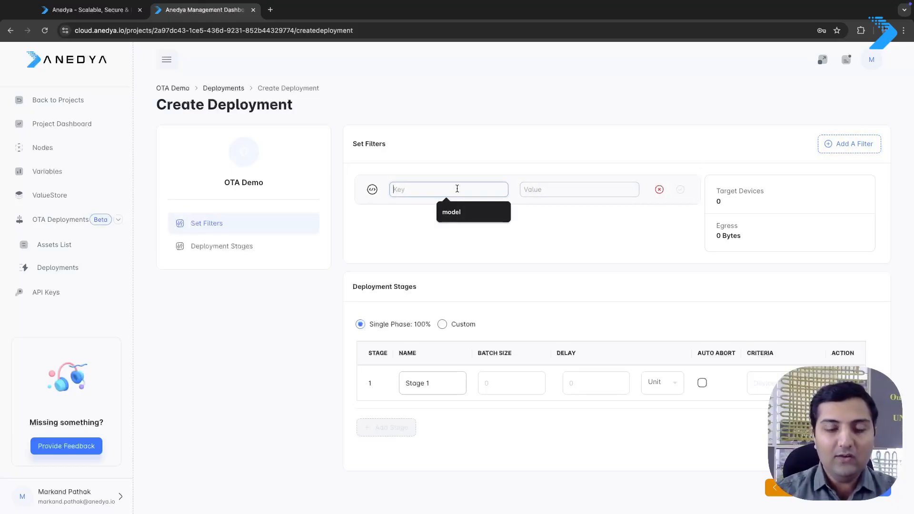
pyautogui.click(473, 215)
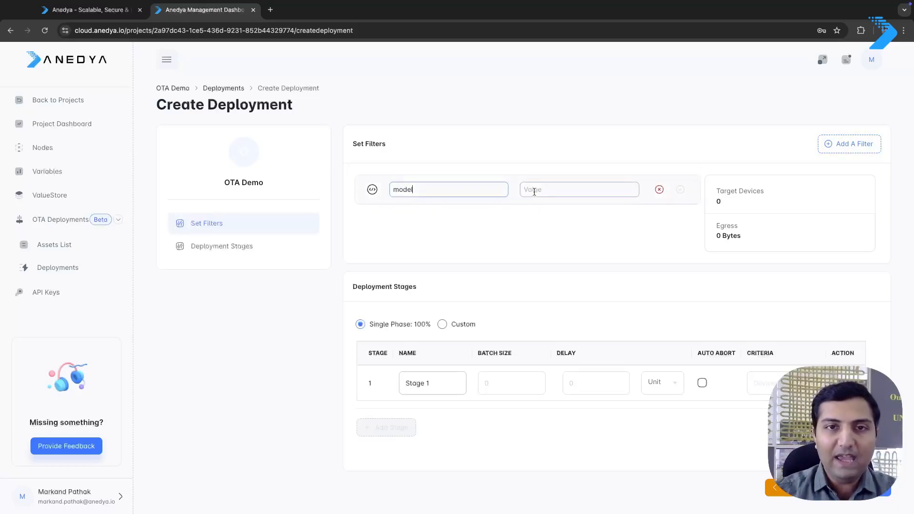
pyautogui.click(549, 190)
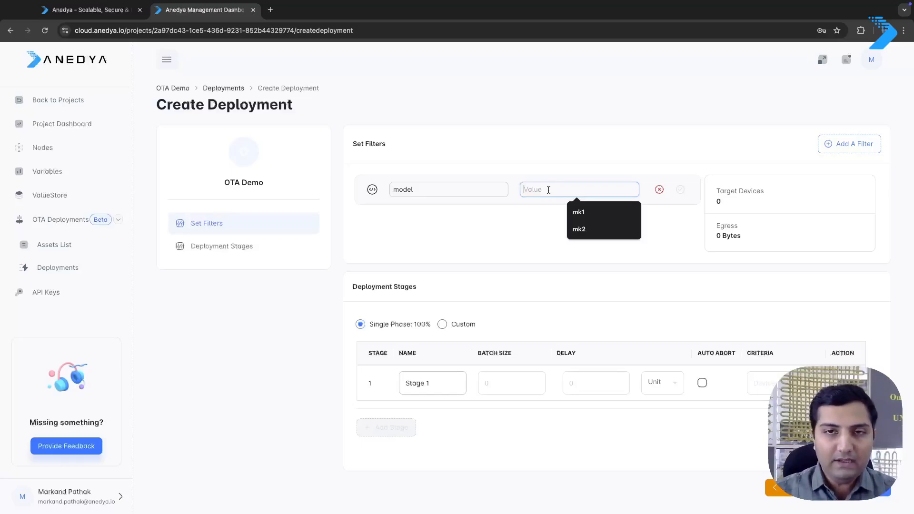
pyautogui.click(576, 213)
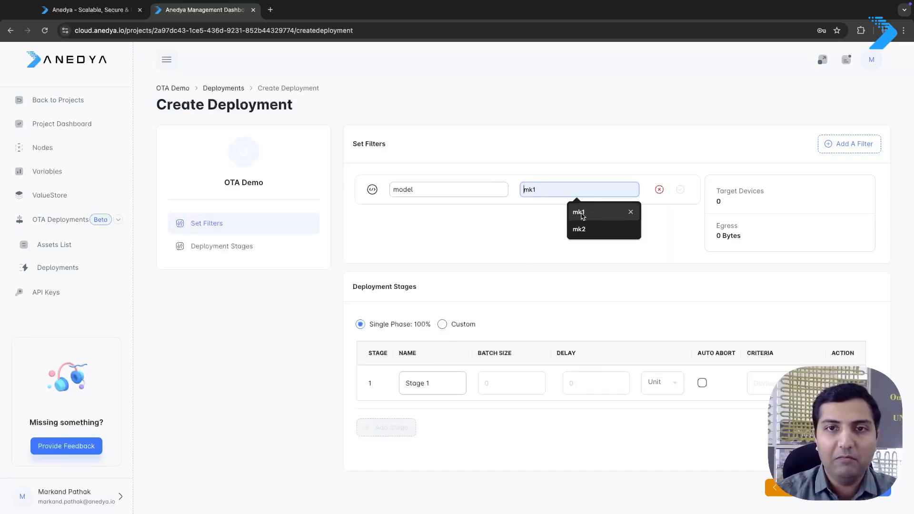
pyautogui.click(582, 216)
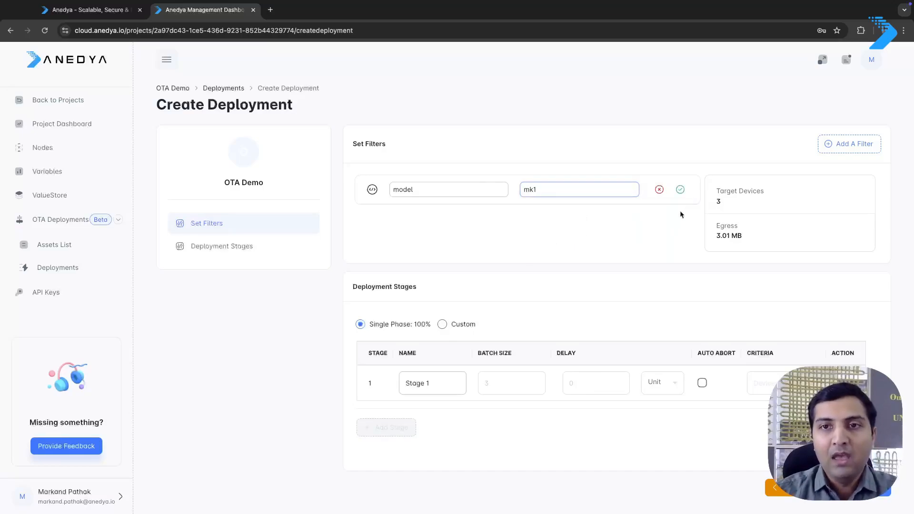
pyautogui.click(680, 190)
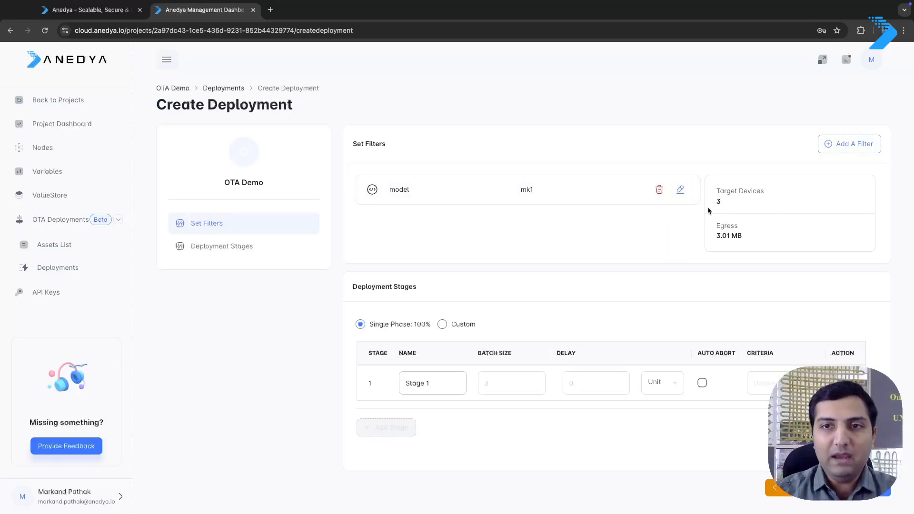
# Step: Change the model filter's value to mk2 and save the filter
pyautogui.click(681, 191)
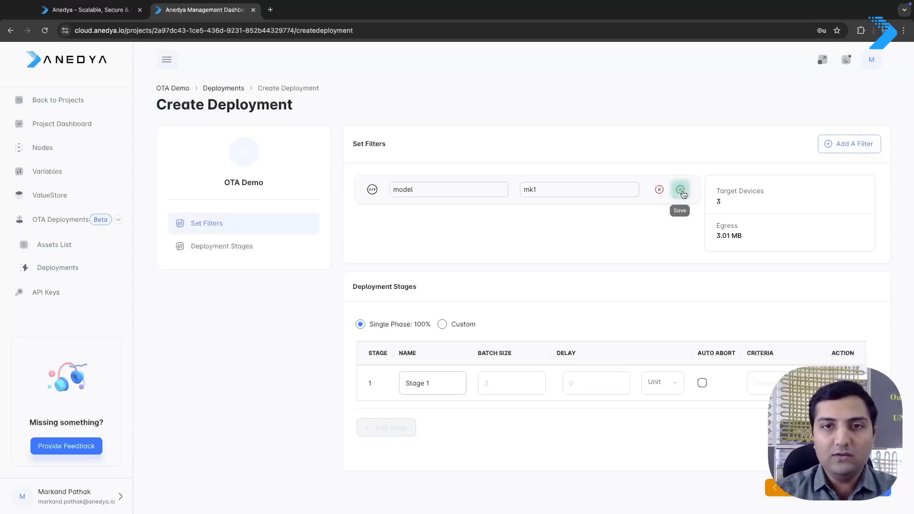
pyautogui.click(587, 194)
pyautogui.press('BackSpace')
pyautogui.write('2')
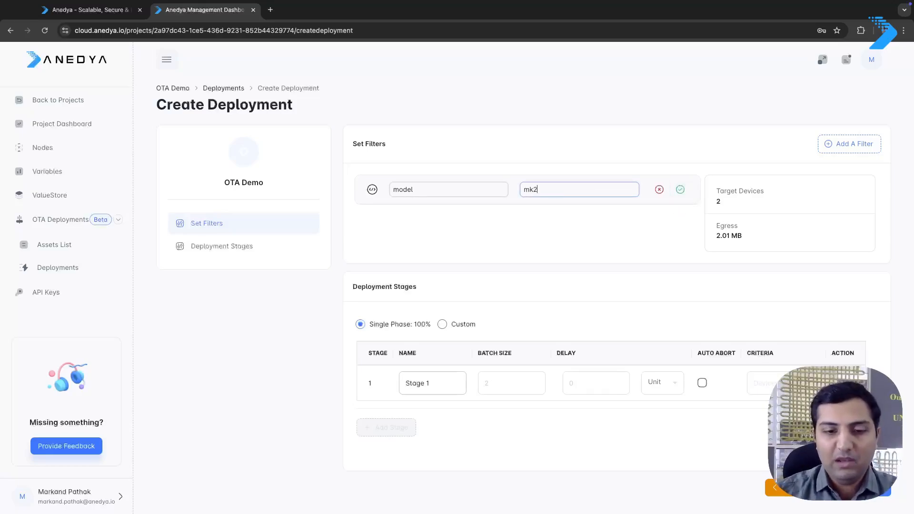
pyautogui.click(681, 193)
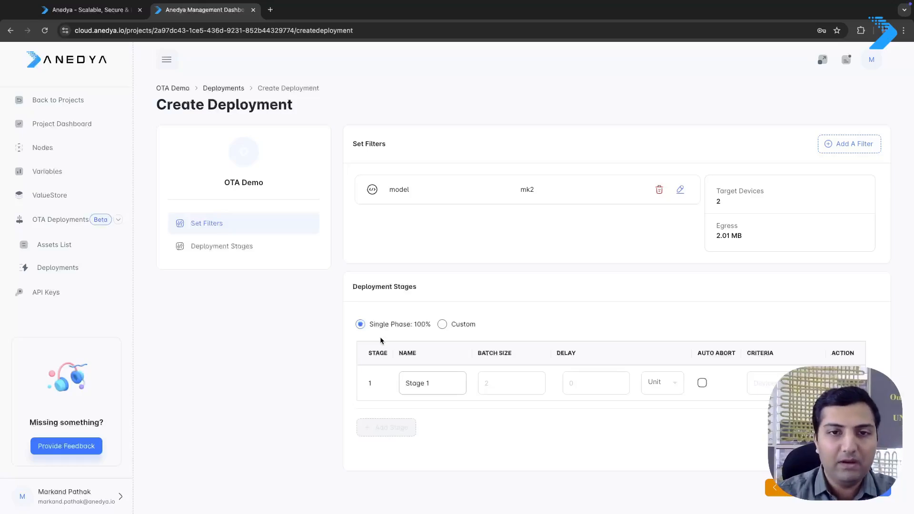
# Step: Try custom deployment stages by adding a second stage with a delay of 1 day
pyautogui.click(443, 325)
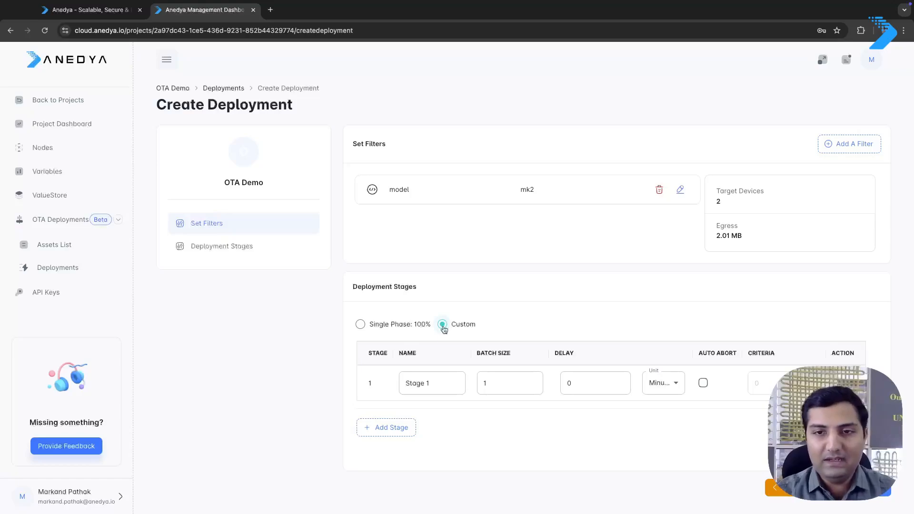
pyautogui.click(480, 383)
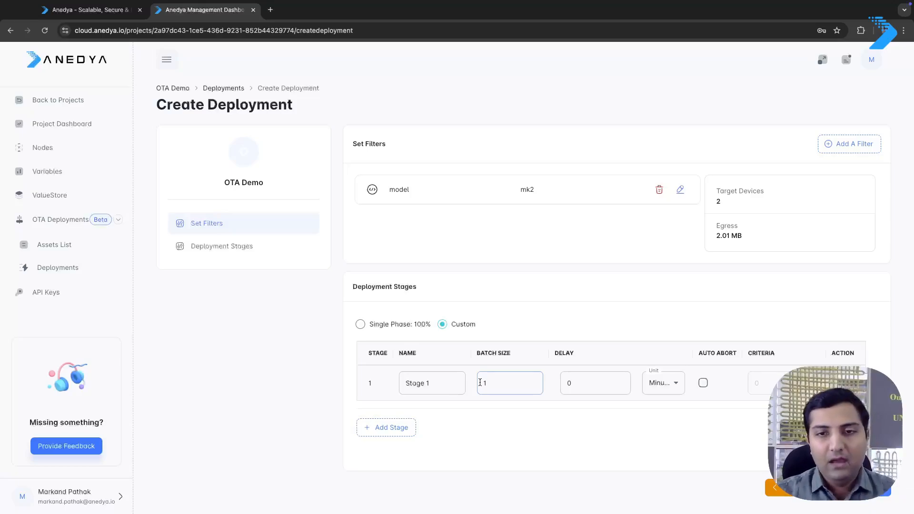
pyautogui.click(387, 428)
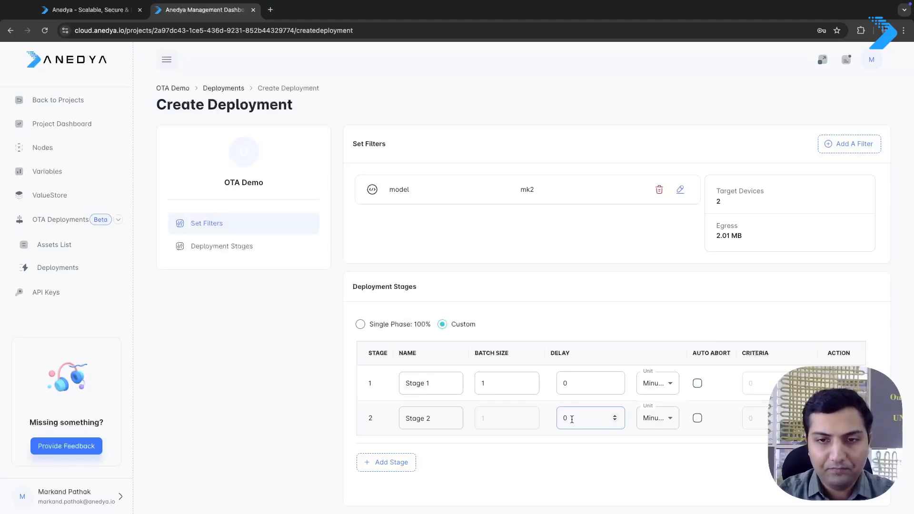
pyautogui.press('BackSpace')
pyautogui.write('1')
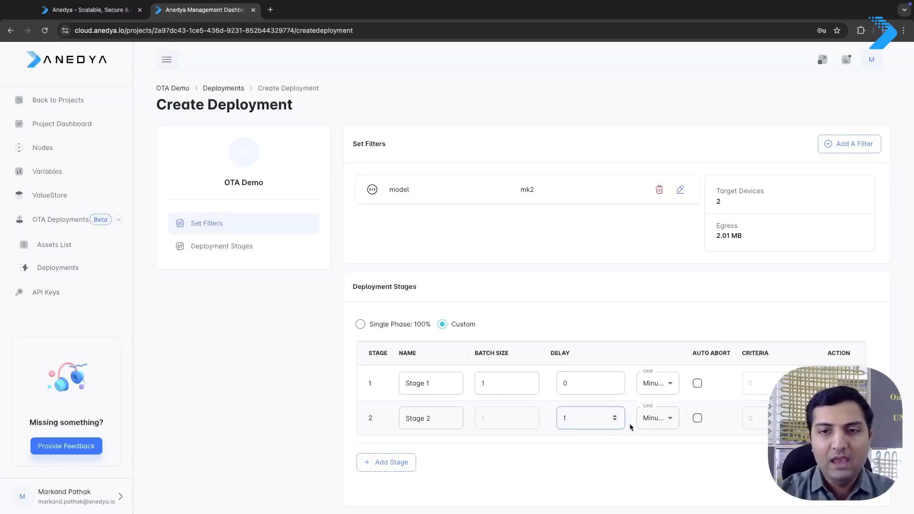
pyautogui.click(659, 423)
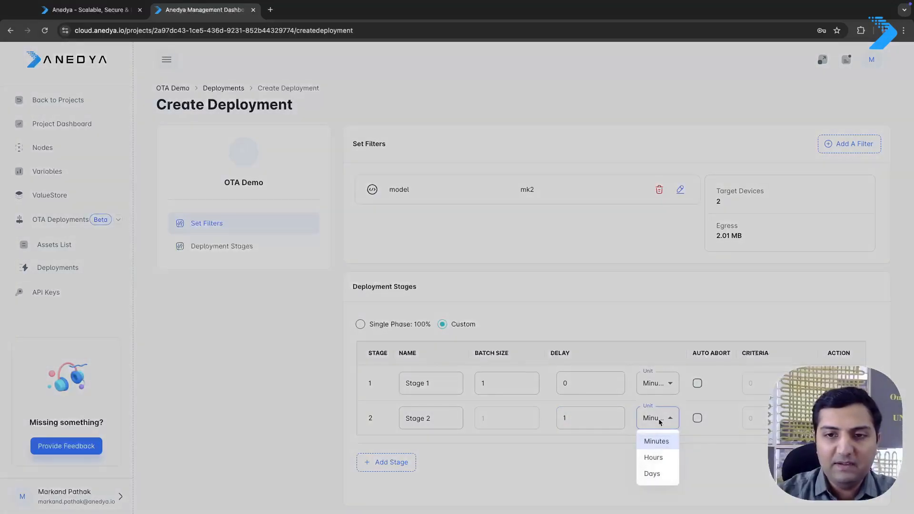
pyautogui.click(658, 477)
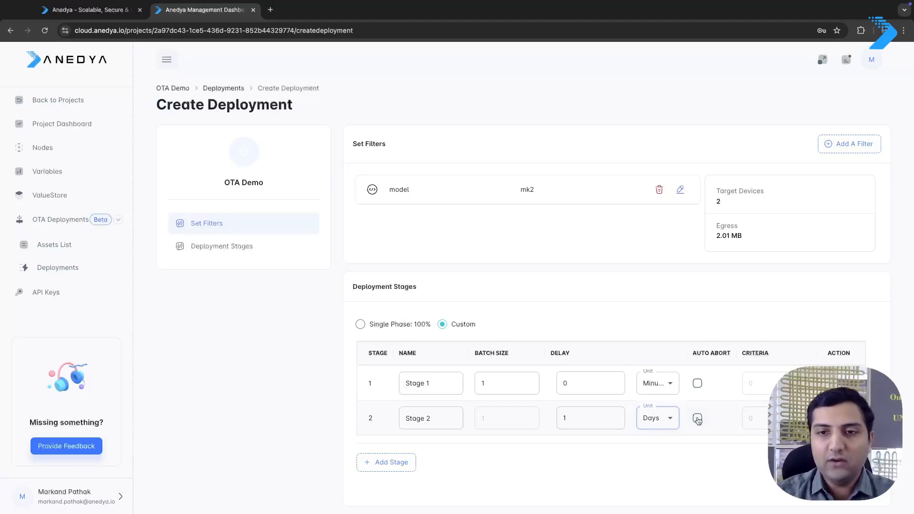
# Step: Try auto abort on Stage 2 with a criteria value of 2, and return the deployment to Single Phase: 100%
pyautogui.click(697, 419)
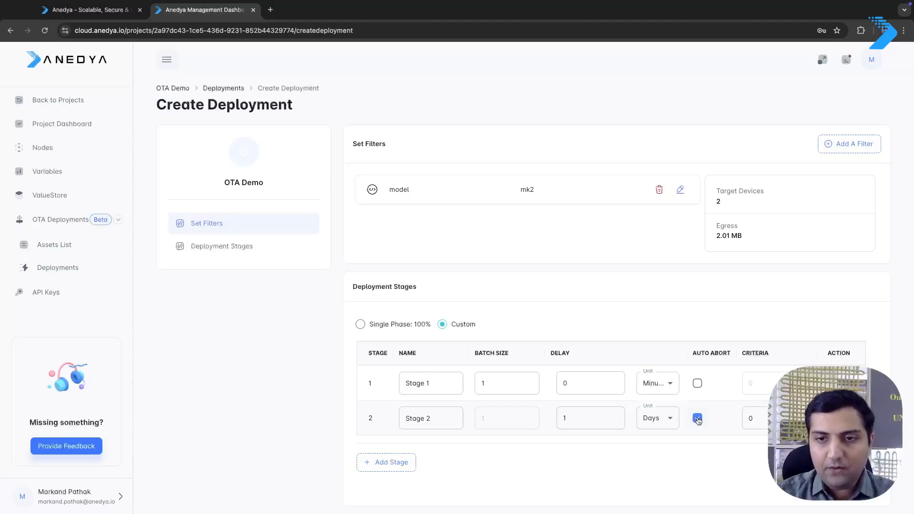
pyautogui.doubleClick(757, 419)
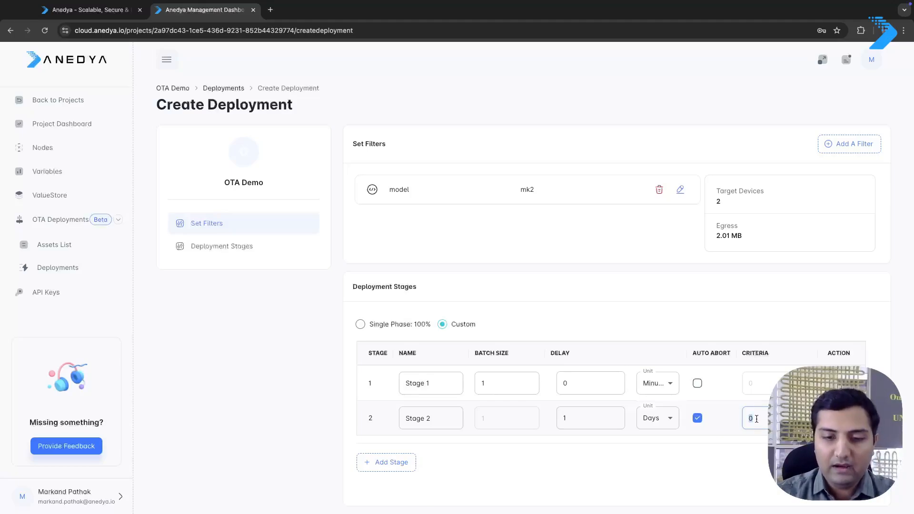
pyautogui.write('2')
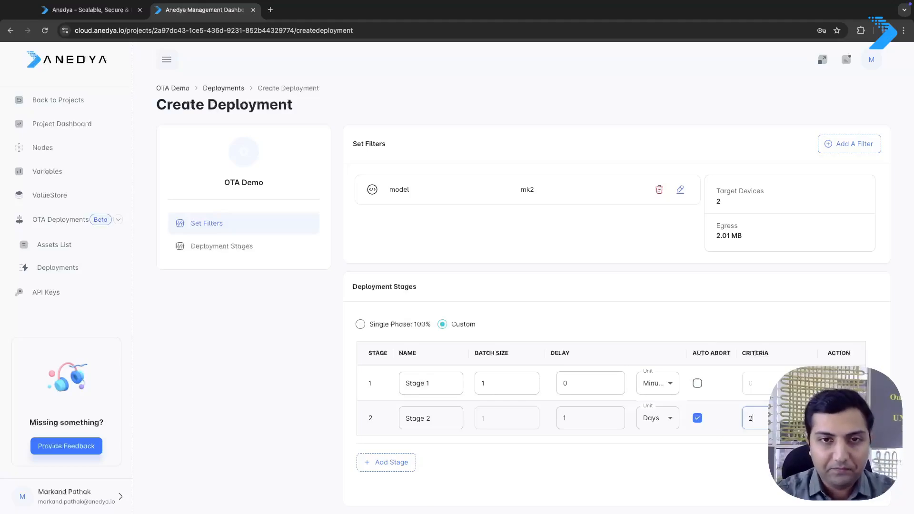
pyautogui.click(360, 324)
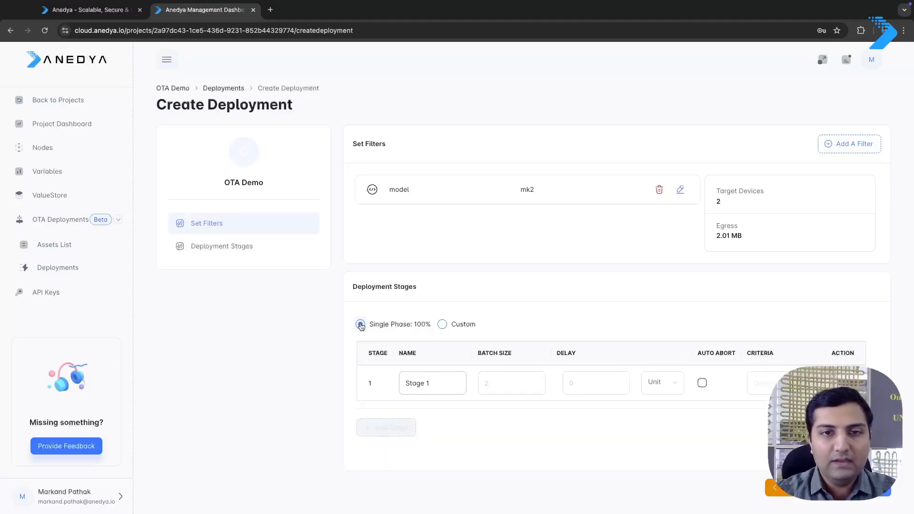
# Step: Delete the model mk2 filter so the deployment targets every device, and continue to the deployment summary
pyautogui.click(660, 191)
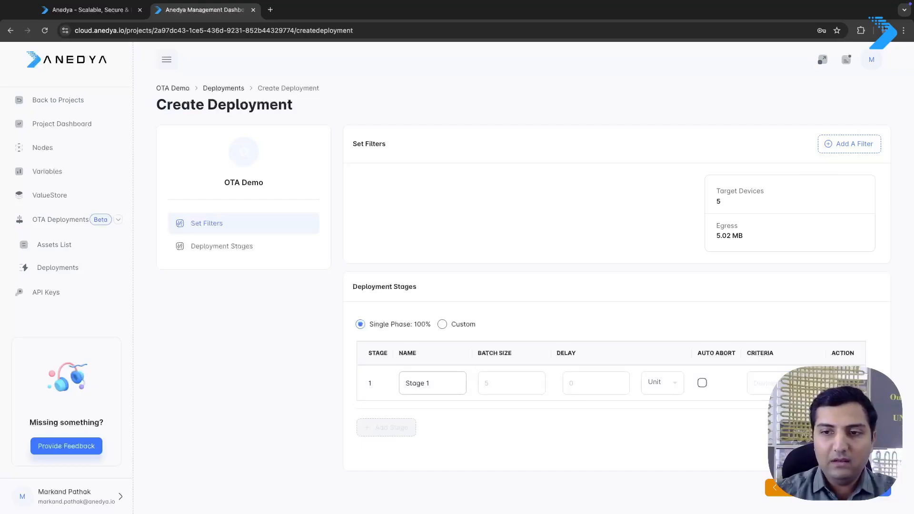
pyautogui.click(861, 488)
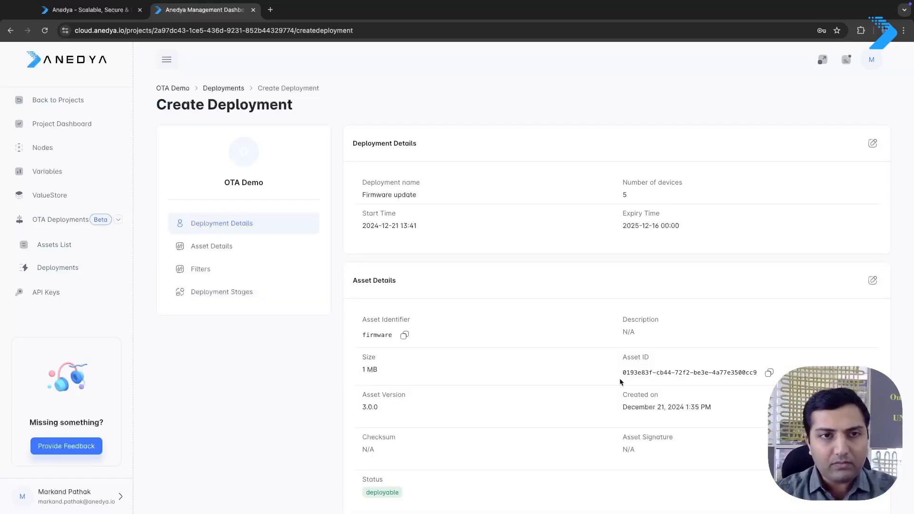
# Step: Review the summary's deployment details, asset, filters and stages, and create the Firmware update deployment for all devices
pyautogui.scroll(-4, 620, 381)
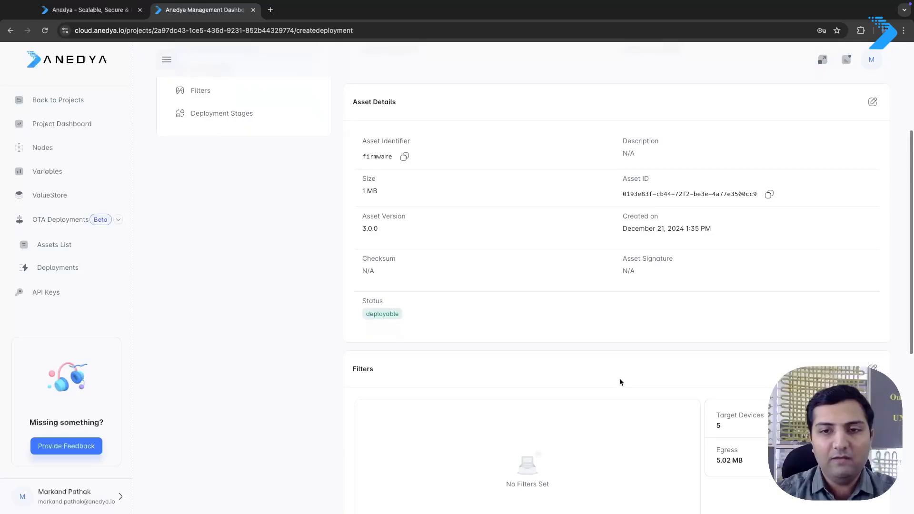
pyautogui.scroll(-2, 620, 382)
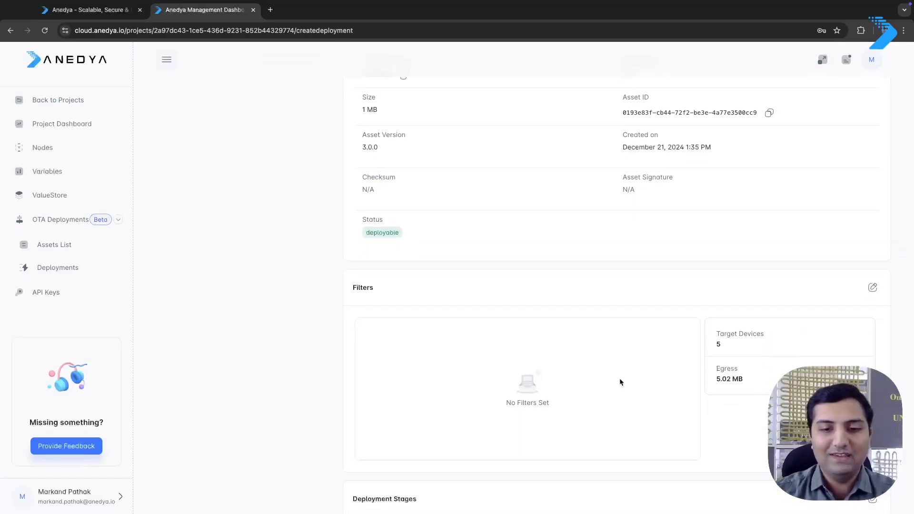
pyautogui.scroll(-3, 620, 383)
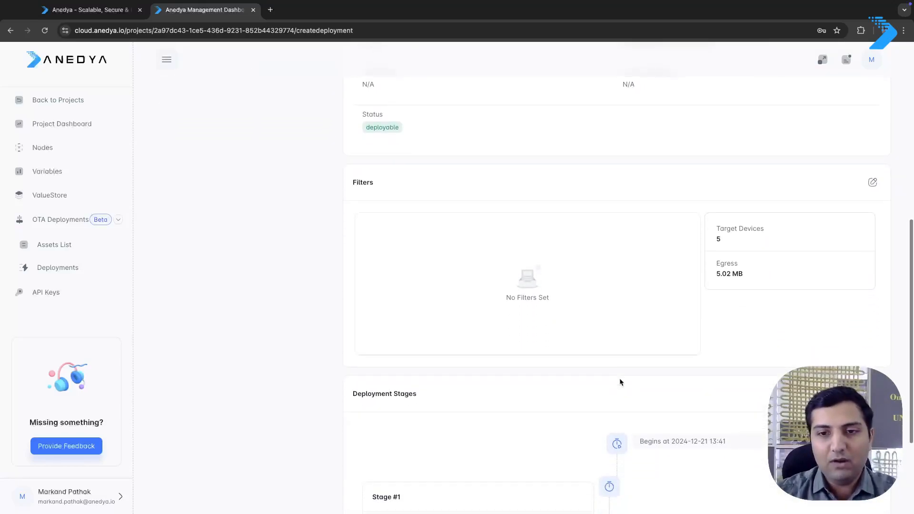
pyautogui.scroll(10, 619, 378)
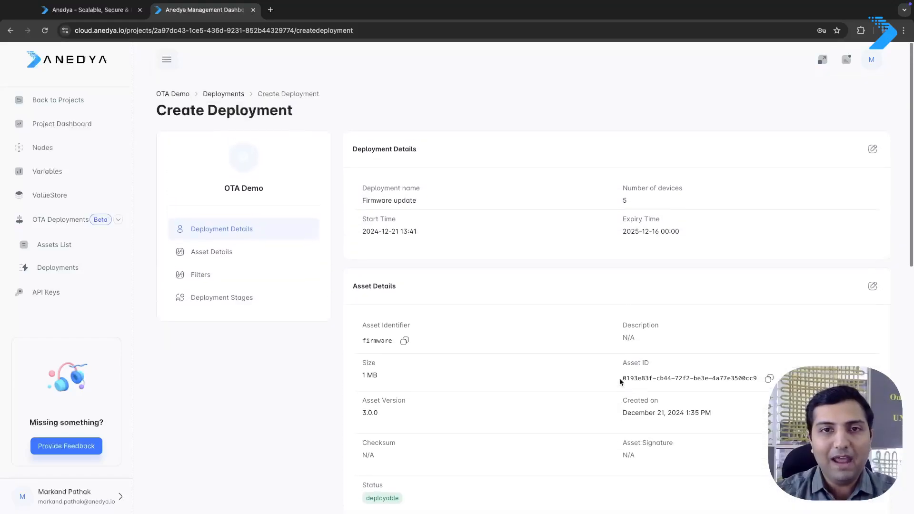
pyautogui.scroll(-8, 618, 379)
pyautogui.scroll(8, 619, 381)
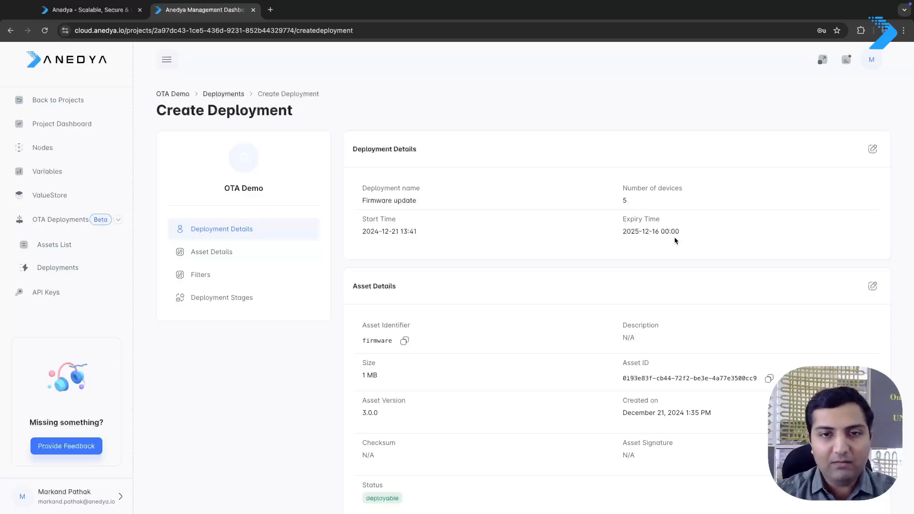
pyautogui.scroll(-8, 593, 304)
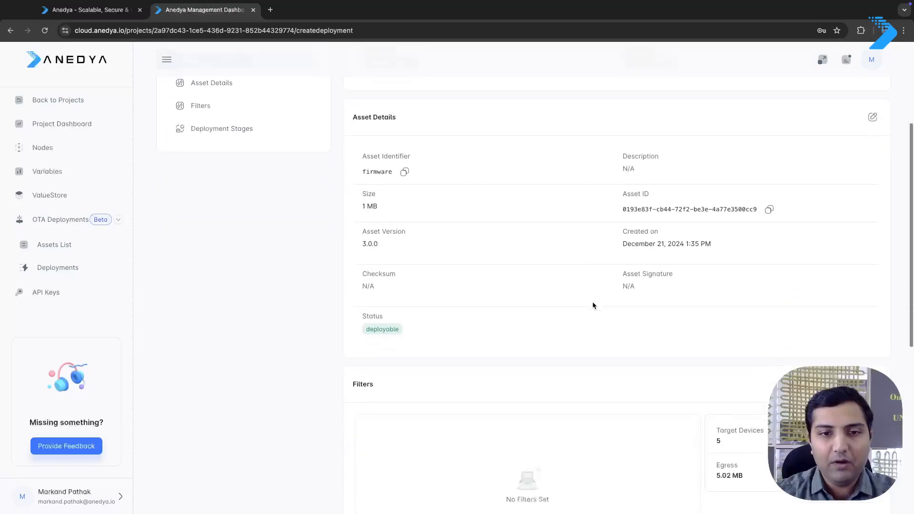
pyautogui.scroll(-3, 592, 305)
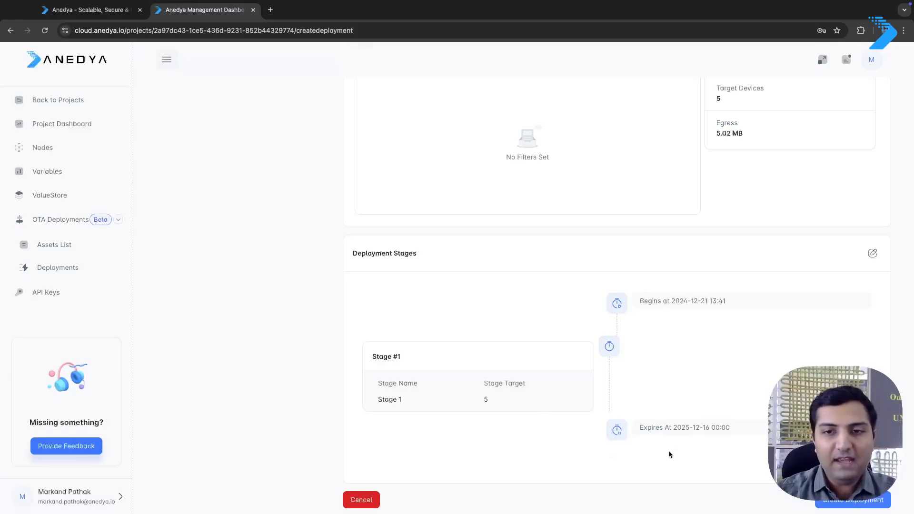
pyautogui.click(853, 501)
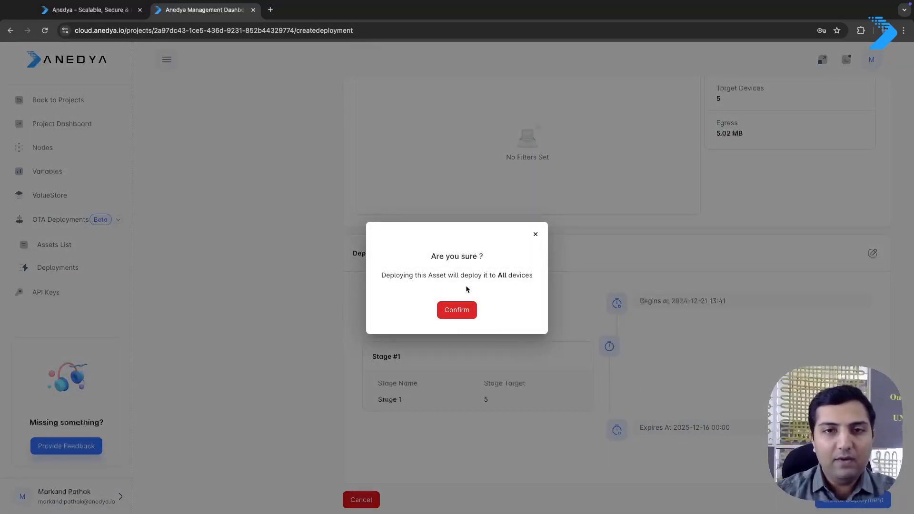
pyautogui.click(460, 315)
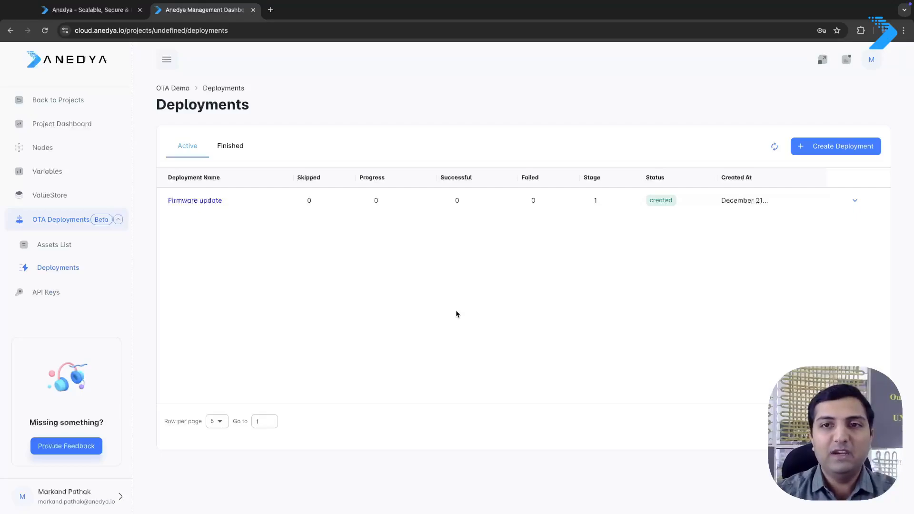
# Step: Open the Firmware update deployment and examine its lists of in-progress and skipped nodes
pyautogui.click(207, 202)
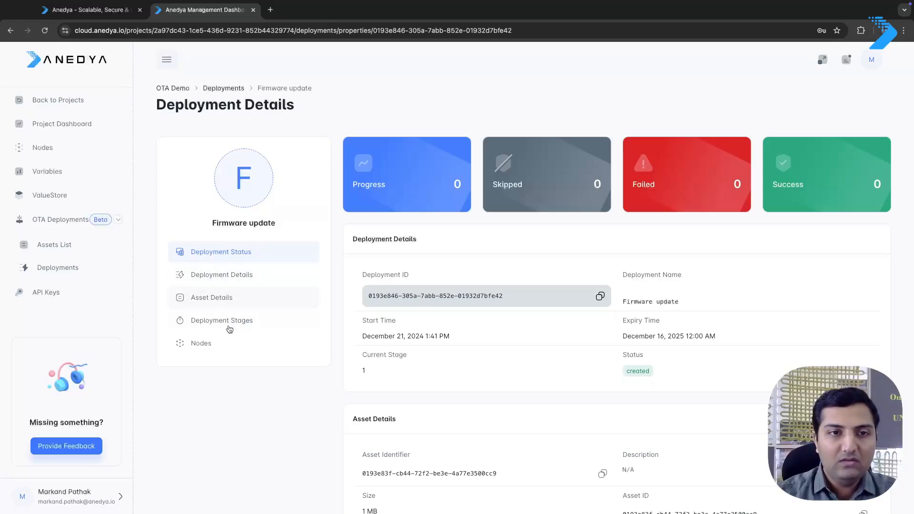
pyautogui.click(227, 350)
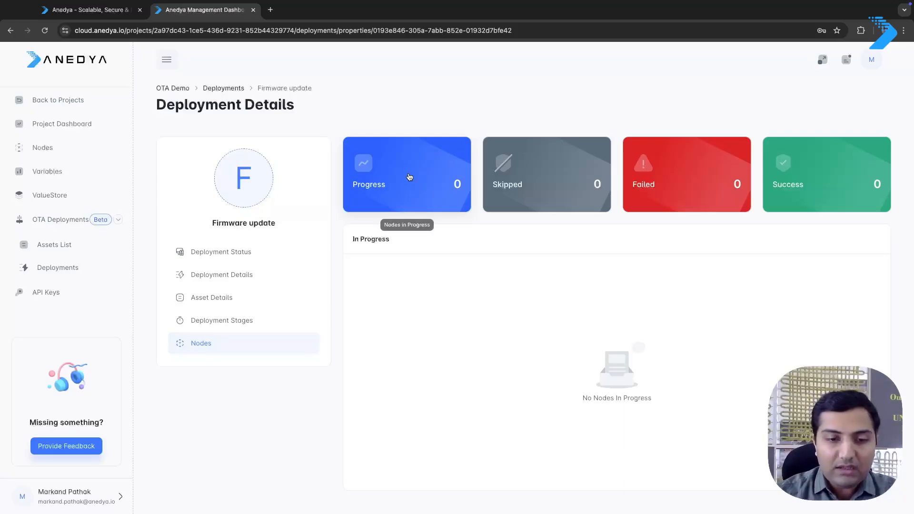
pyautogui.click(540, 179)
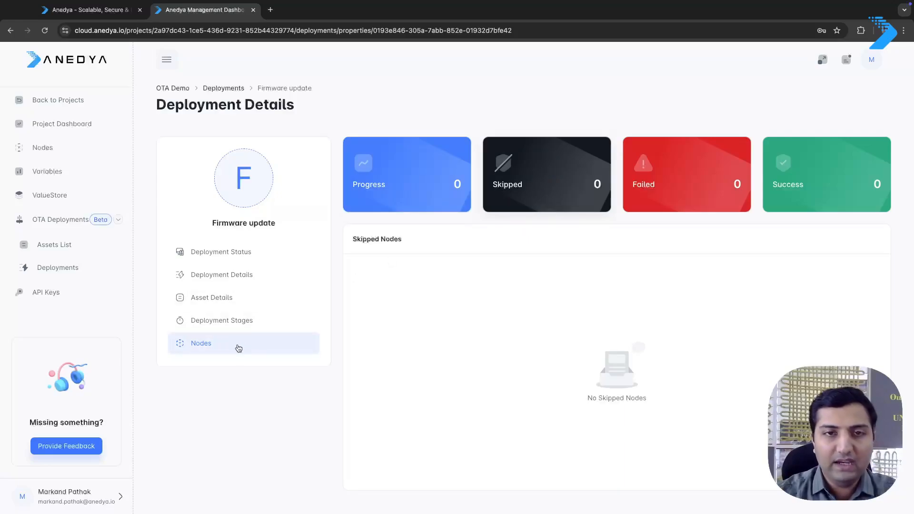
pyautogui.click(431, 170)
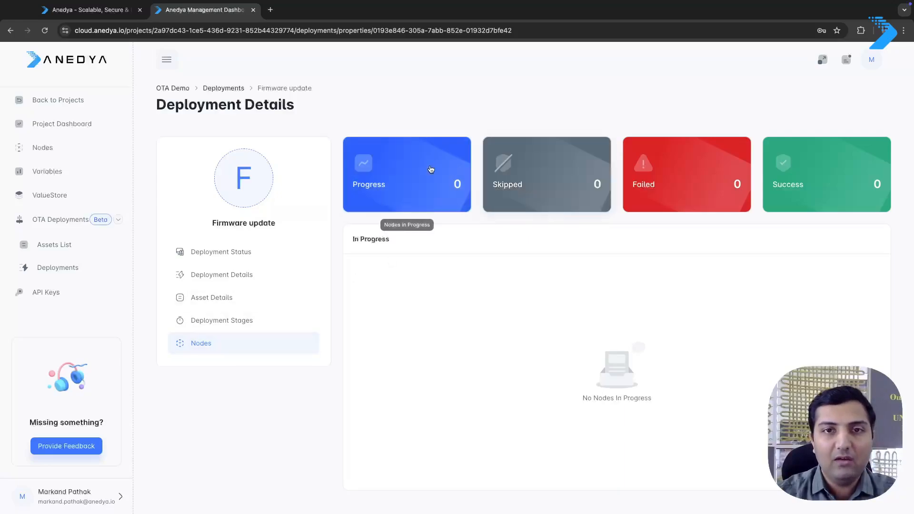
pyautogui.click(545, 187)
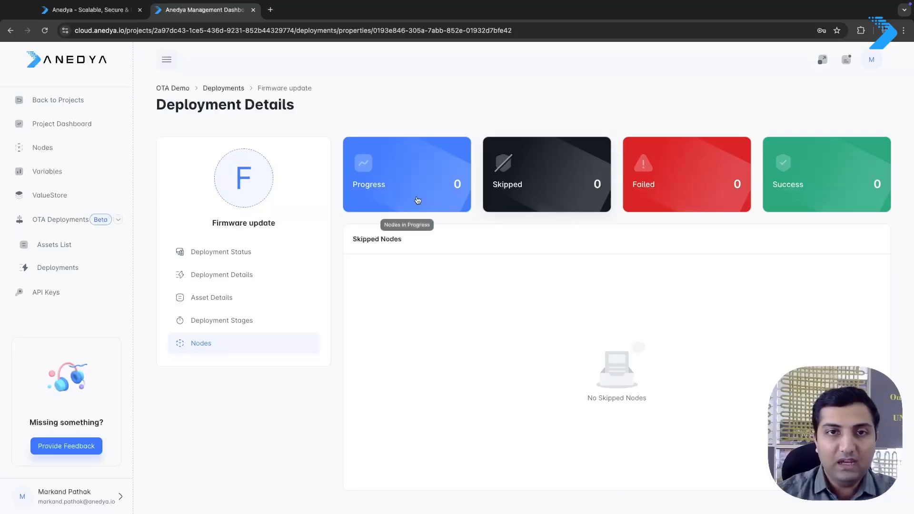
pyautogui.click(415, 178)
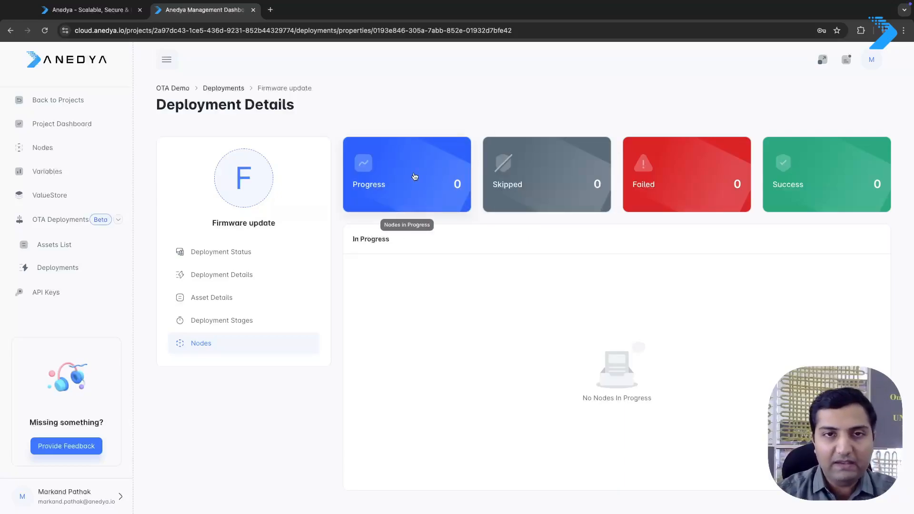
pyautogui.click(571, 184)
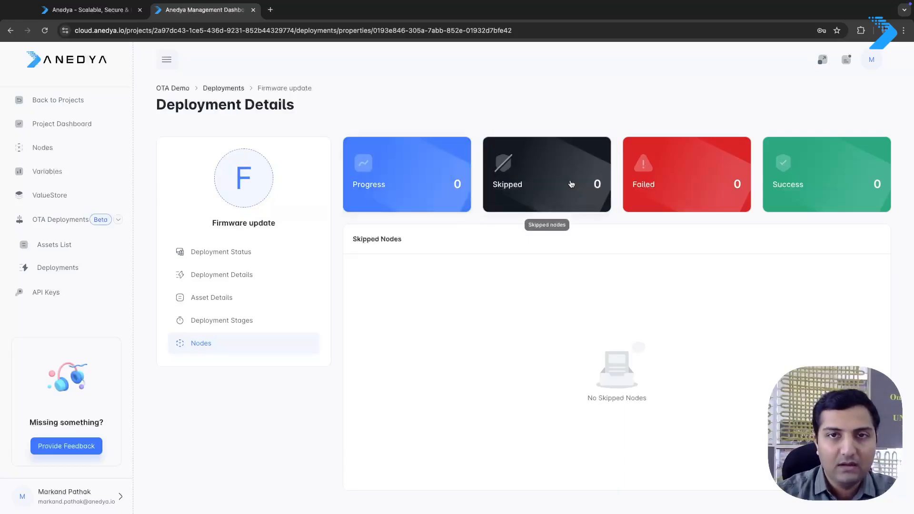